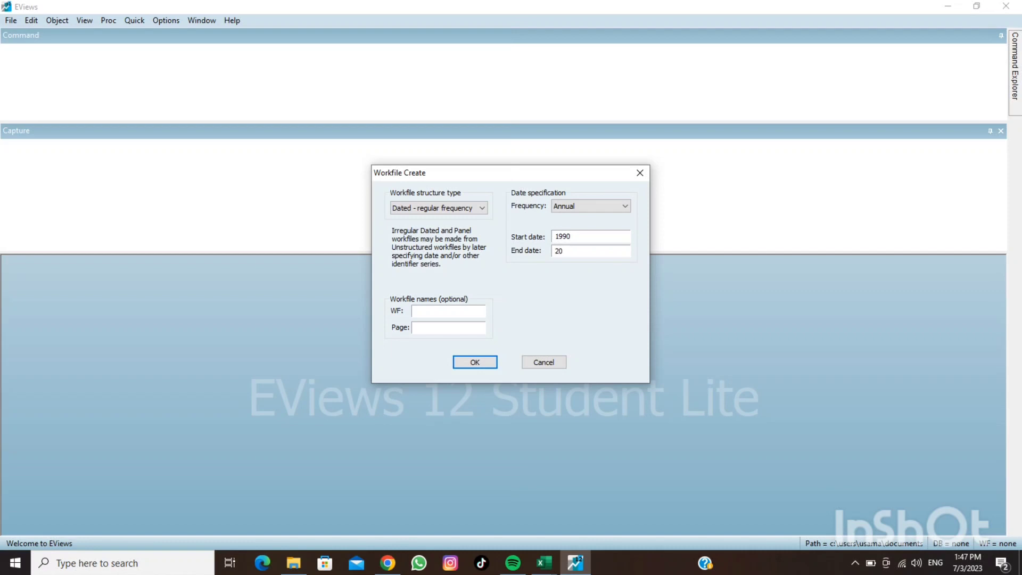
Create a dated annual workfile covering 1990 to 2022
type("22")
left_click(478, 362)
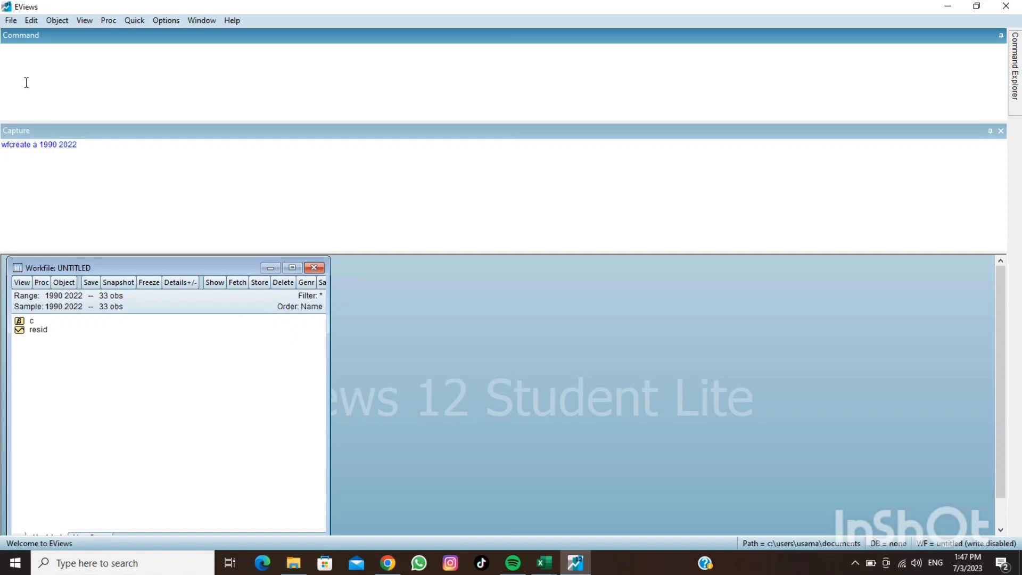
Start importing the Excel file "Estimation file youtube" from the Desktop into the workfile
left_click(11, 20)
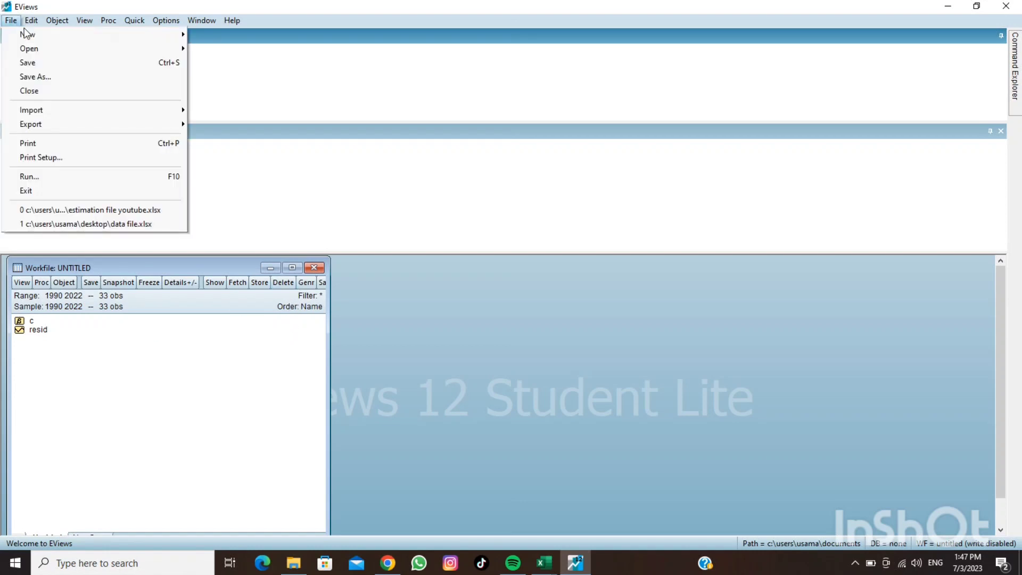
mouse_move(30, 21)
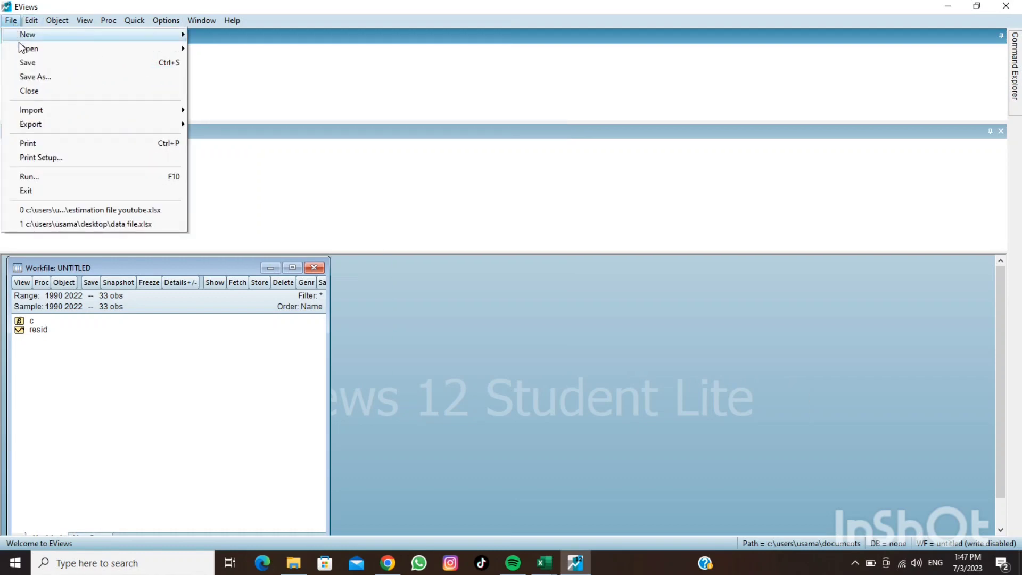
mouse_move(38, 113)
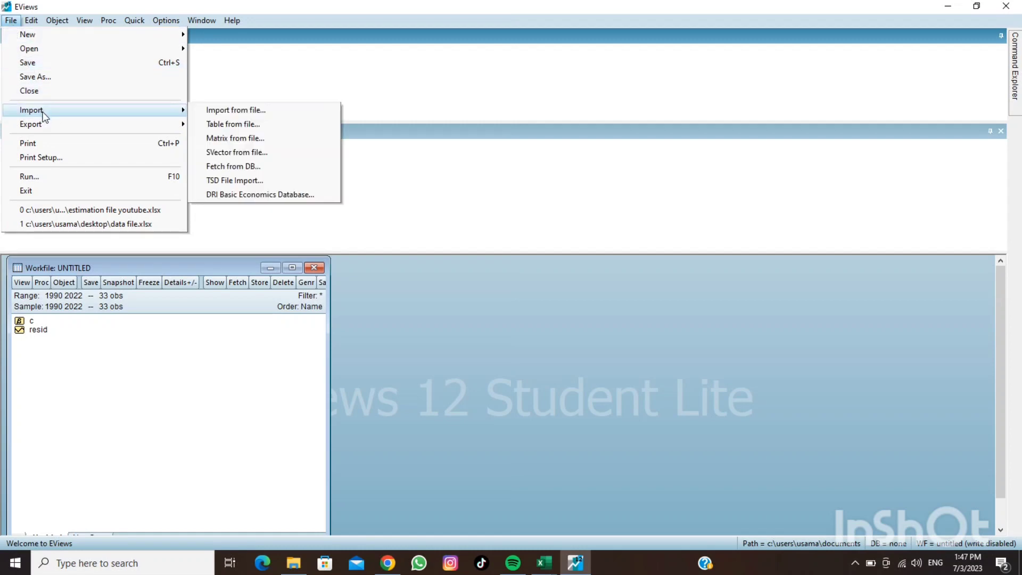
left_click(209, 110)
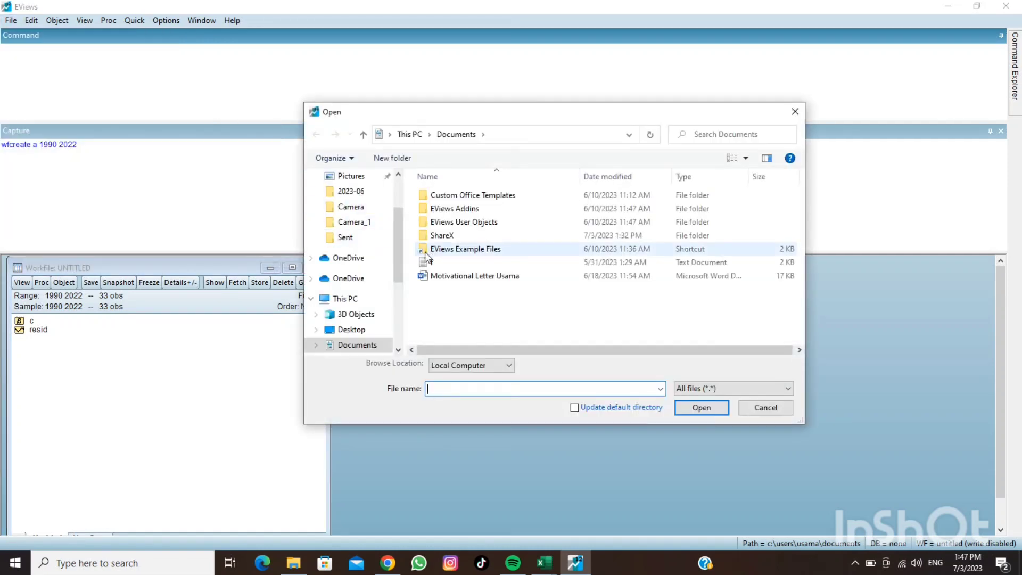
left_click(351, 330)
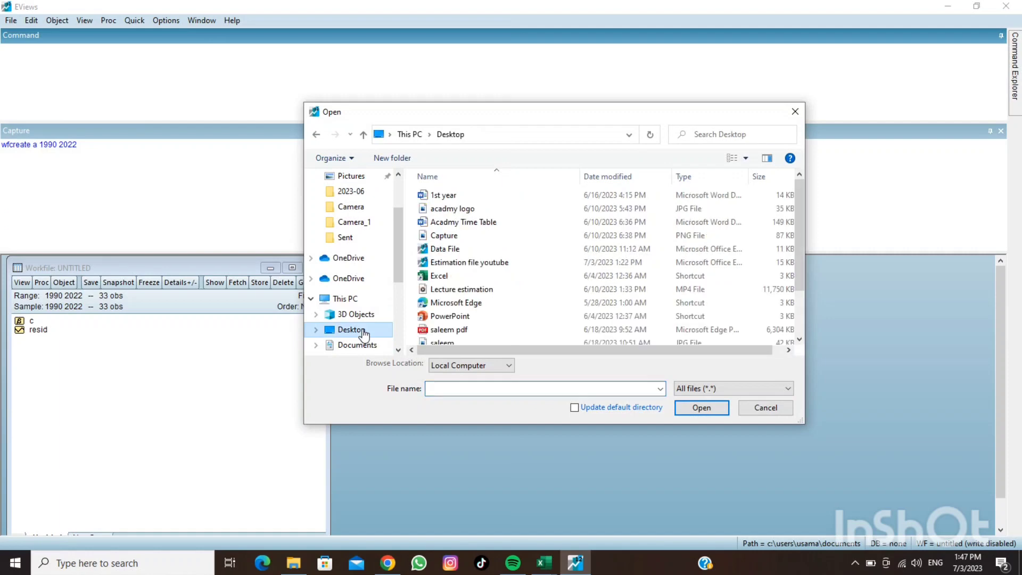
left_click(459, 264)
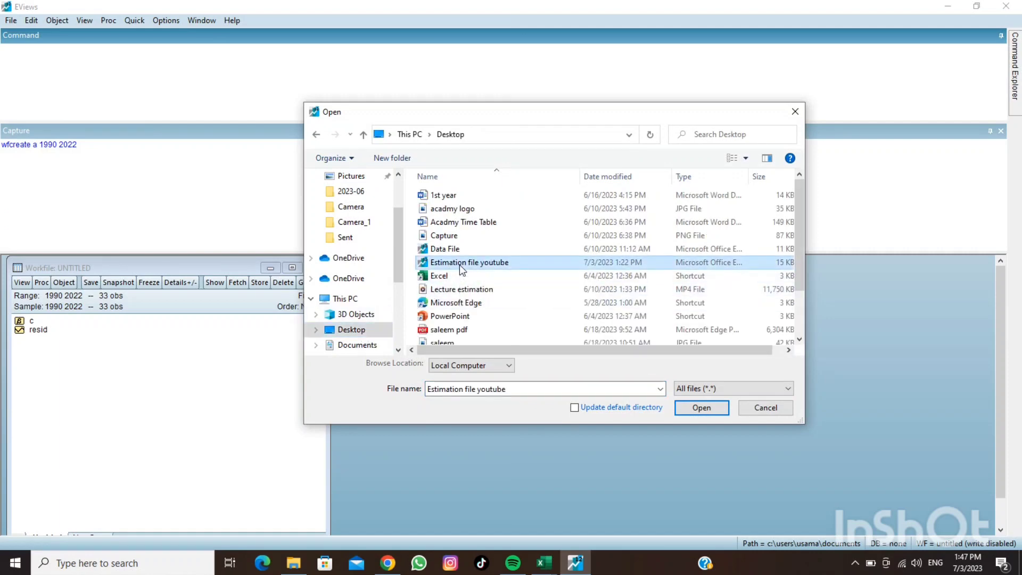
left_click(694, 409)
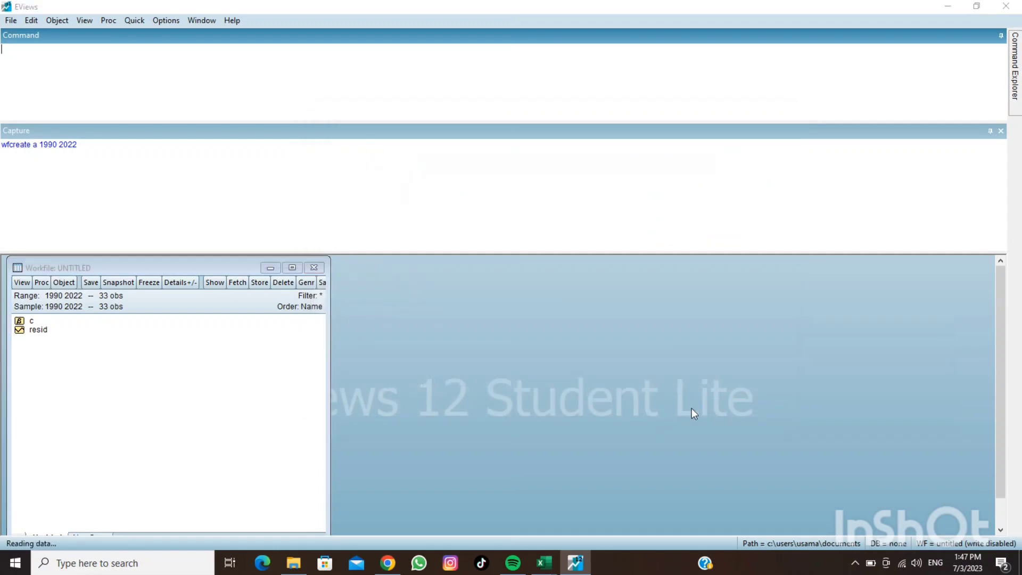
Finish the Excel import with the default settings, link the imported series to the external source and maximize the workfile window
left_click(609, 400)
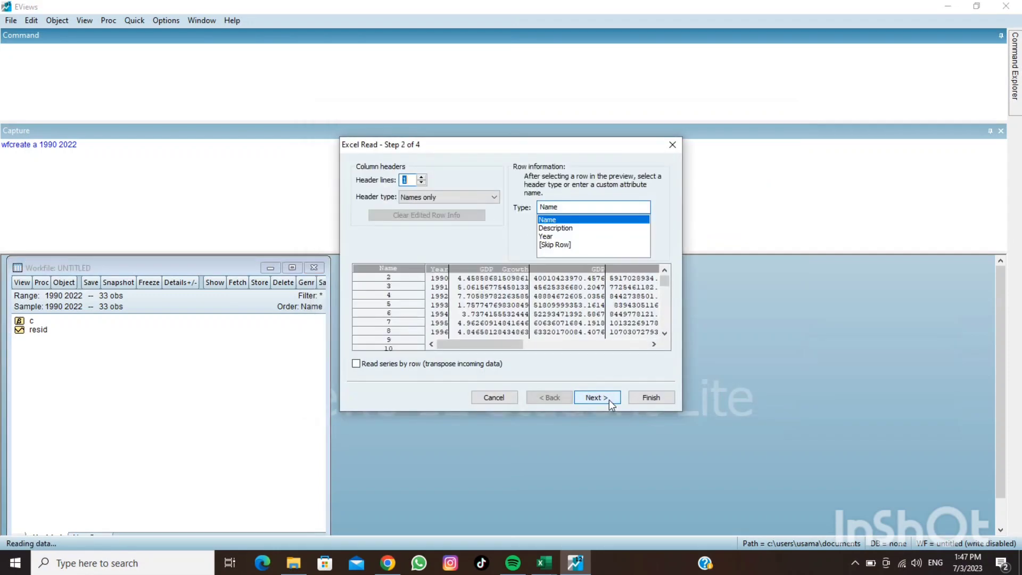
left_click(609, 399)
left_click(609, 400)
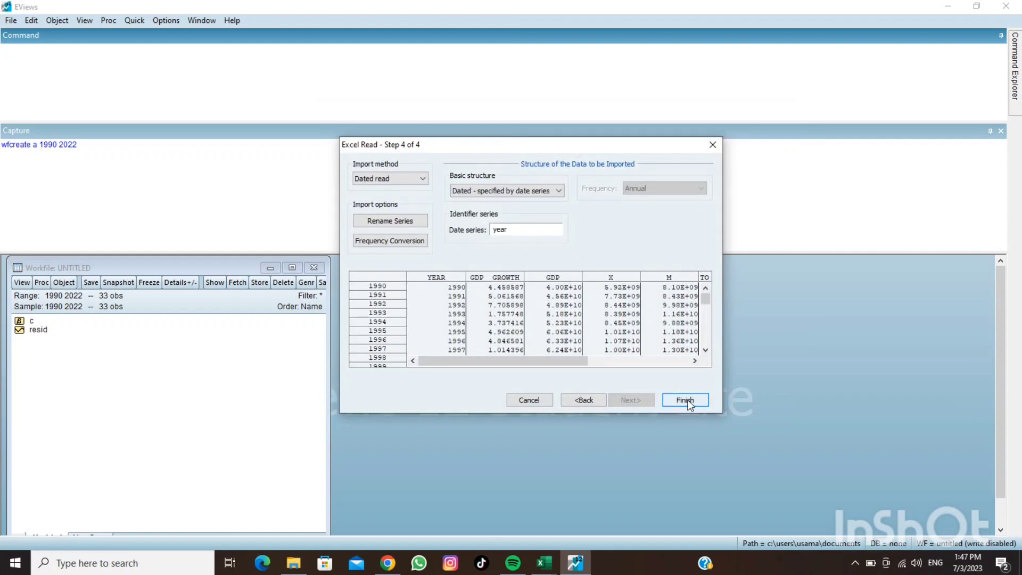
left_click(688, 400)
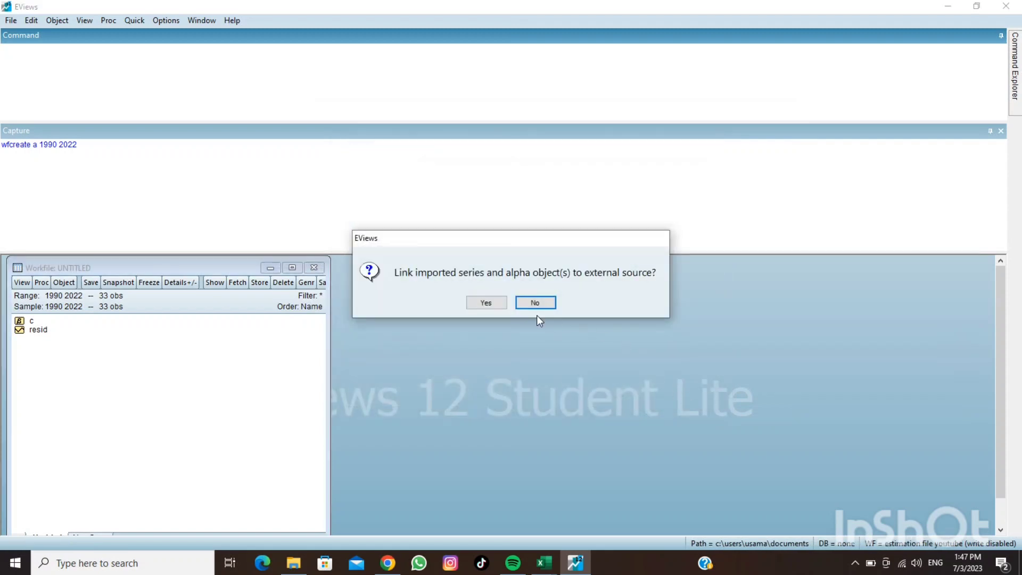
left_click(483, 304)
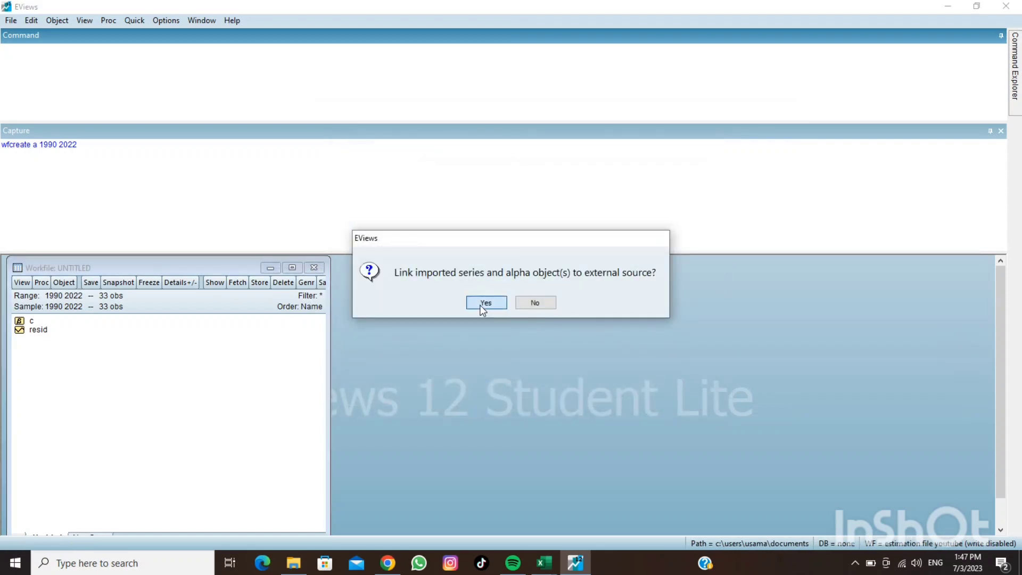
left_click(293, 266)
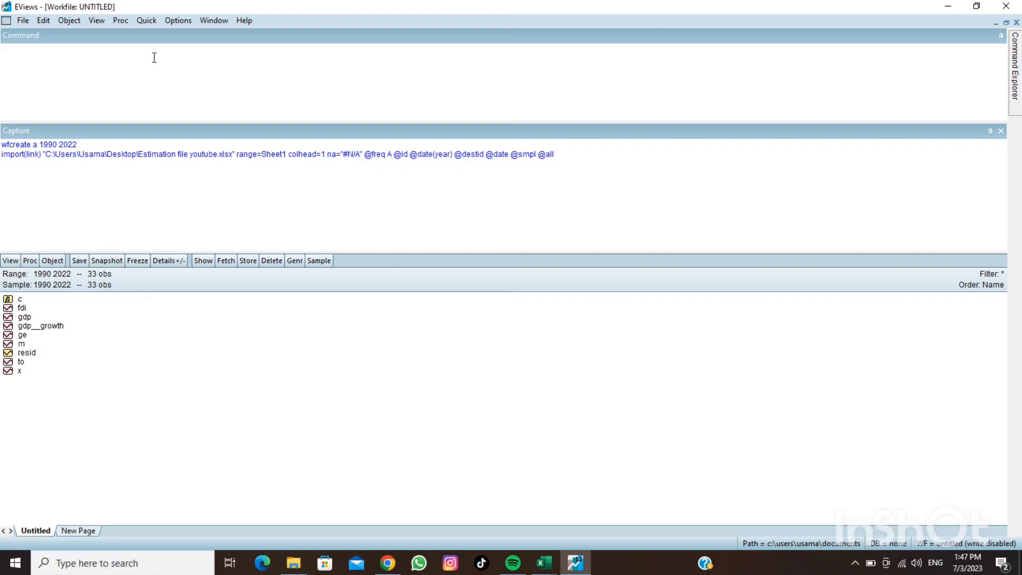
Start a new equation estimation and specify it as gdp__growth c fdi to ge
left_click(151, 25)
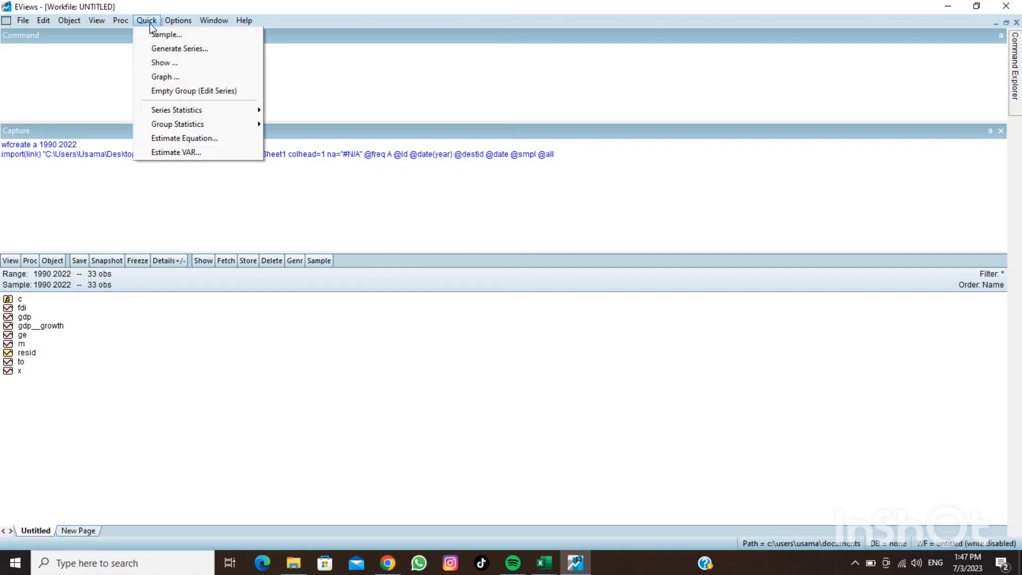
left_click(181, 138)
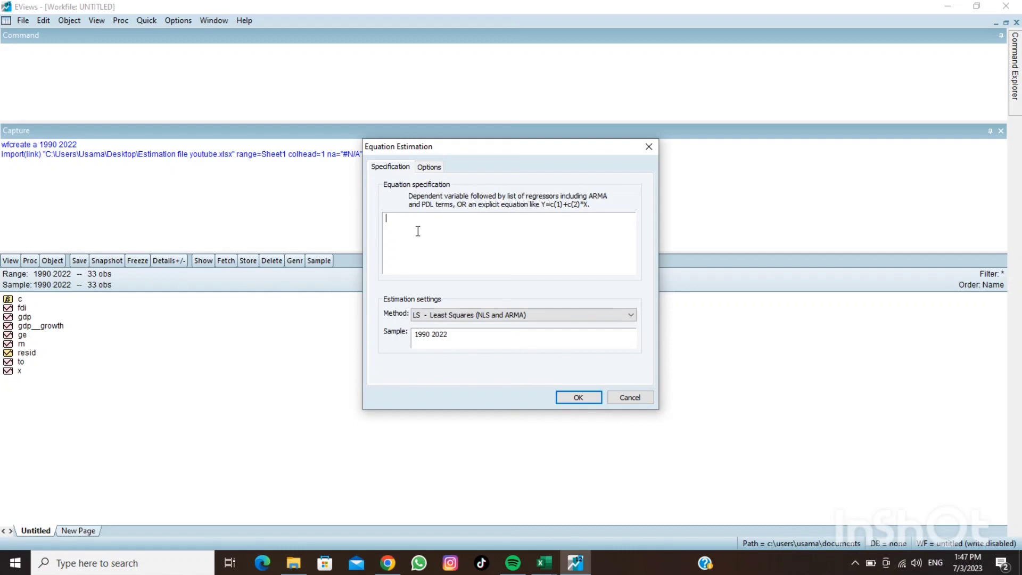
type("gd")
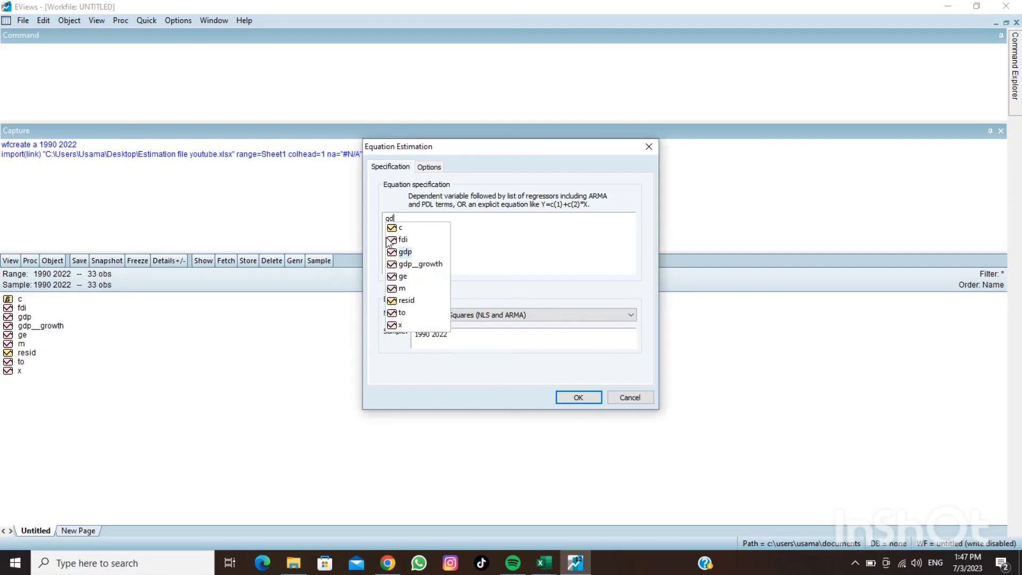
left_click(406, 265)
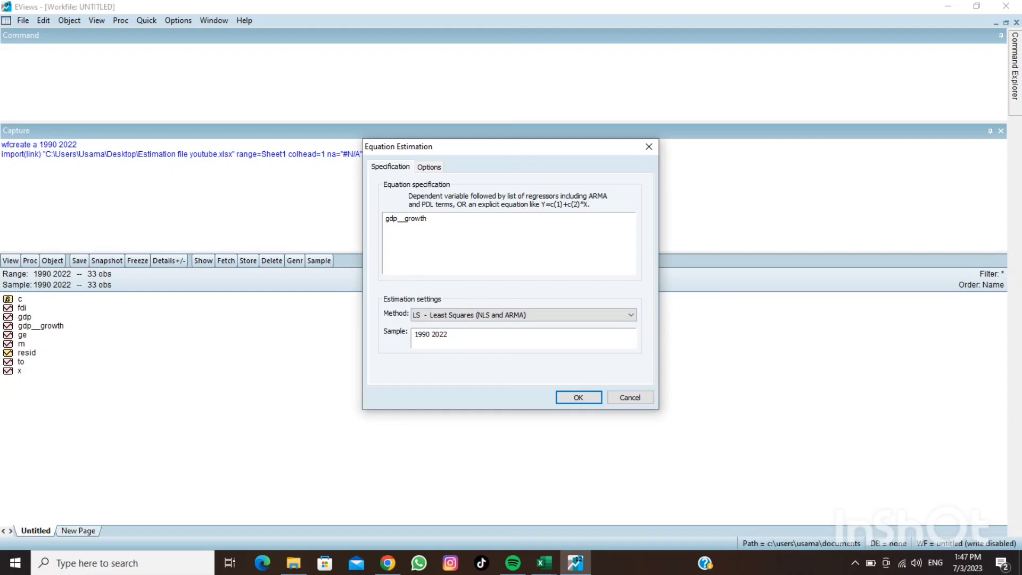
type("c fd")
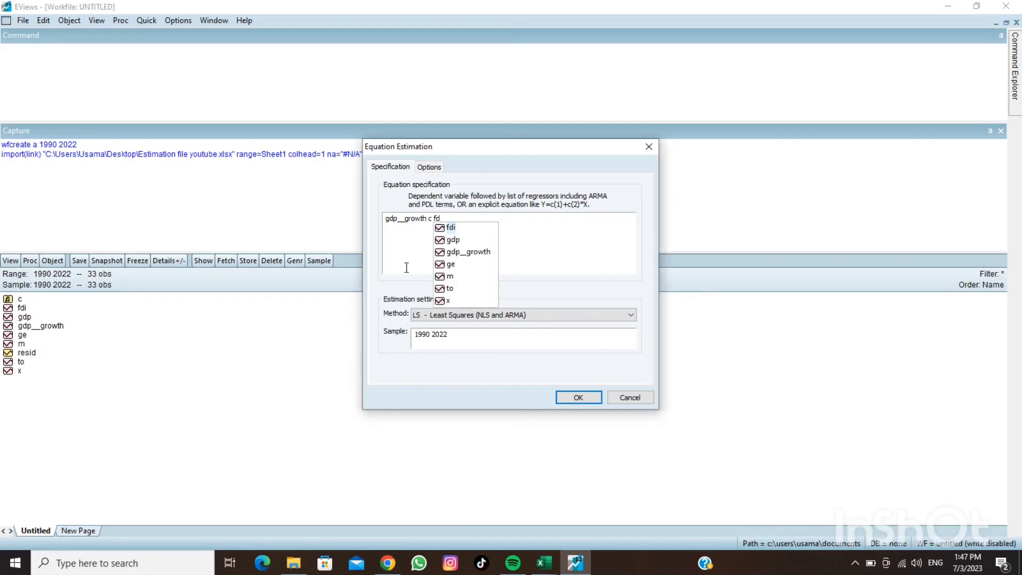
left_click(451, 229)
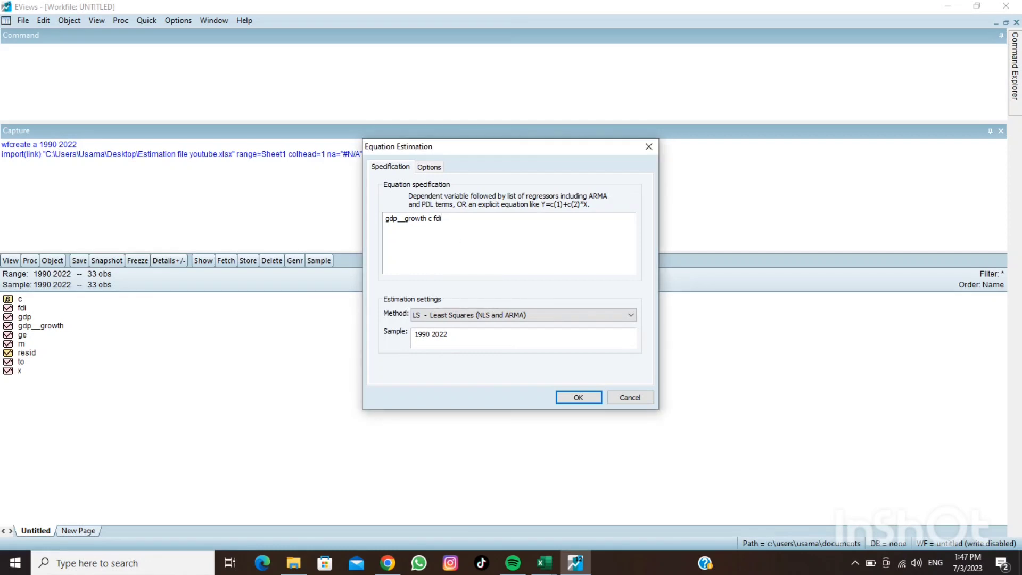
type("to")
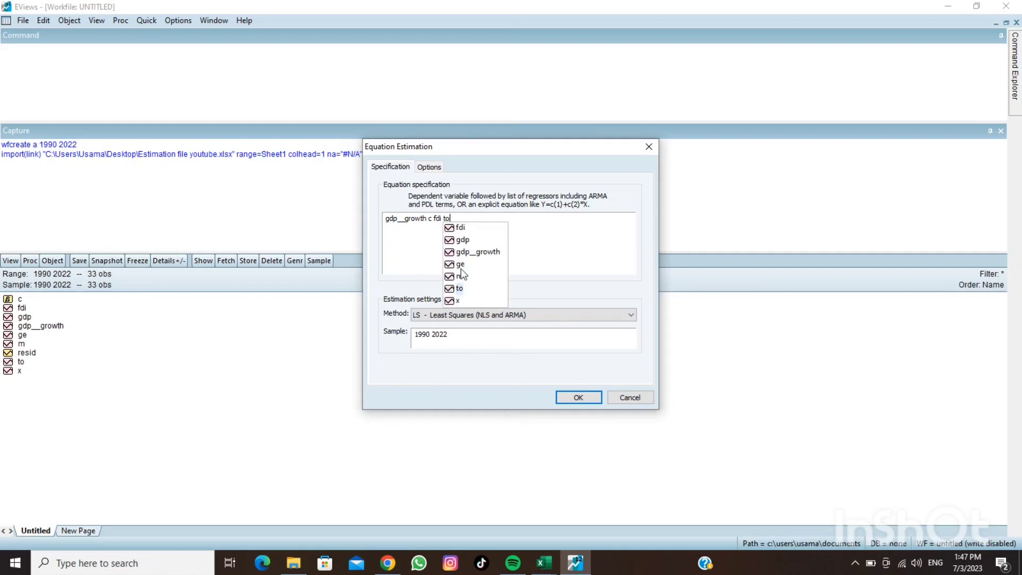
left_click(455, 288)
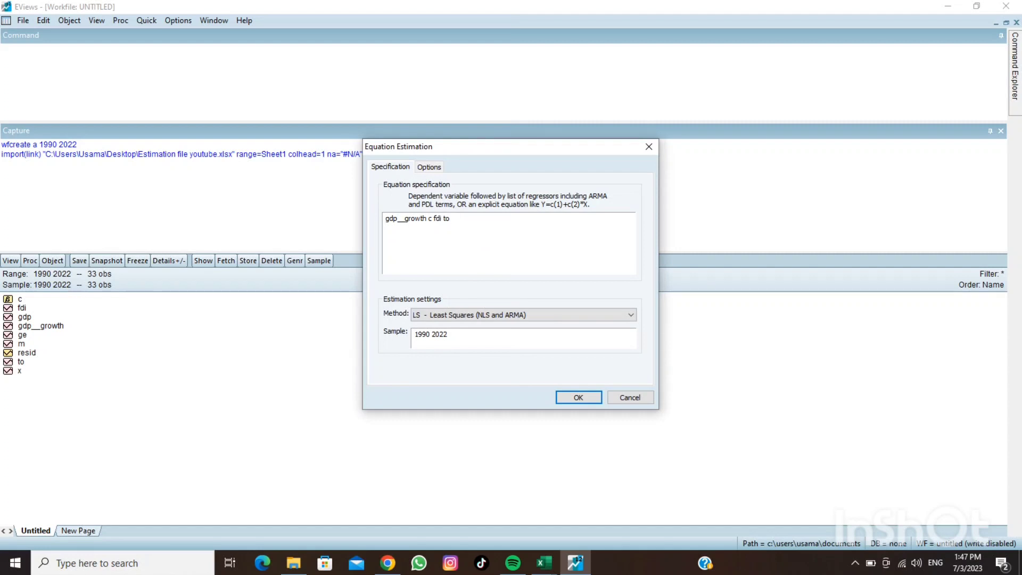
type("ge")
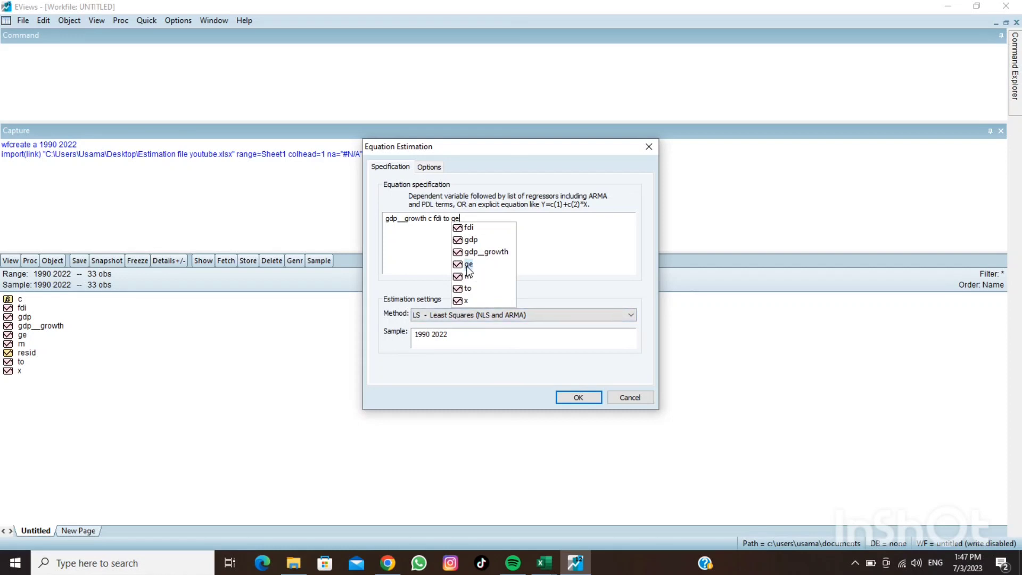
left_click(467, 265)
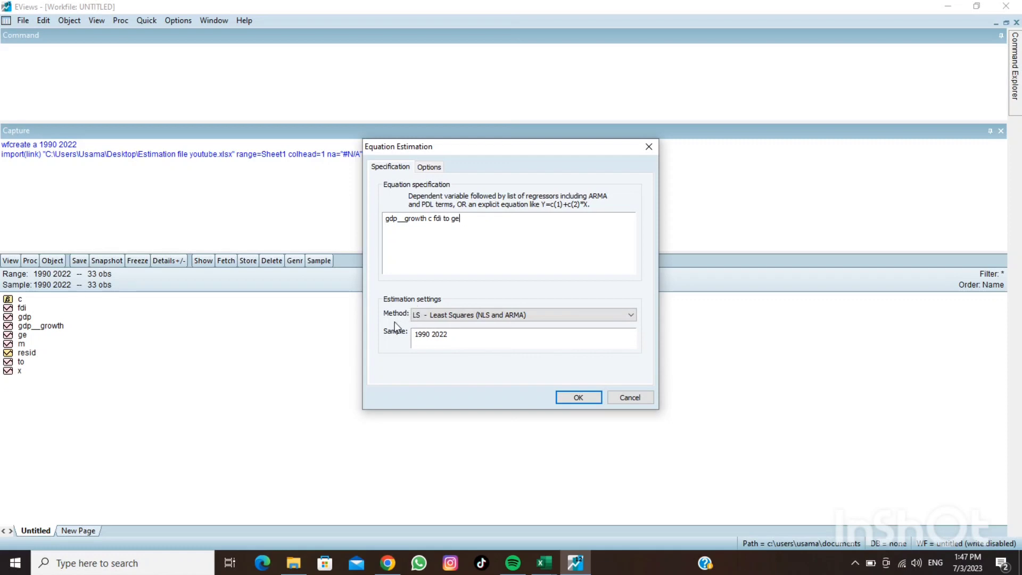
Estimate the equation with the ARDL - Auto-regressive Distributed Lag Models method, keeping the default lag and trend settings
left_click(436, 316)
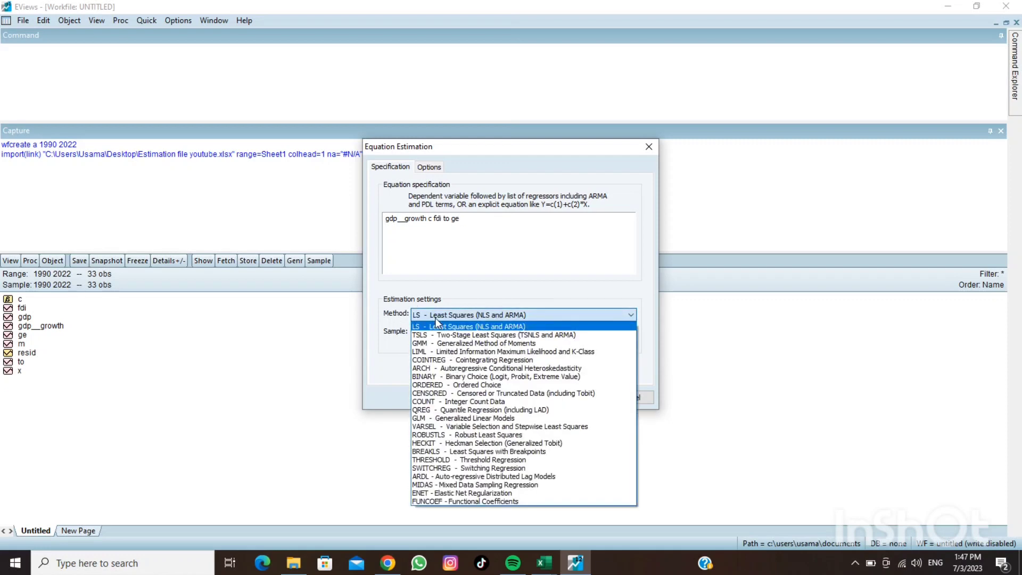
left_click(445, 478)
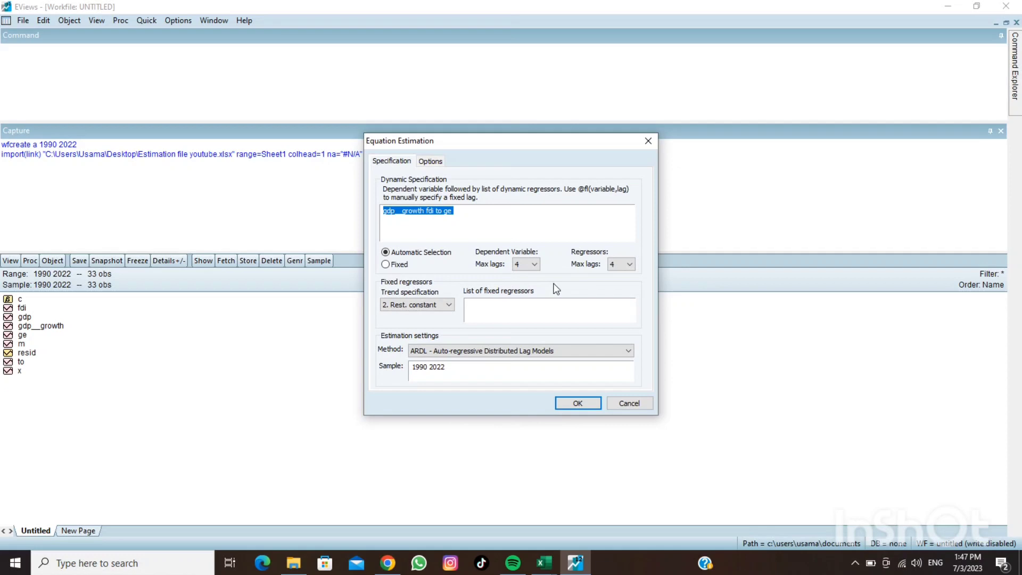
left_click(562, 402)
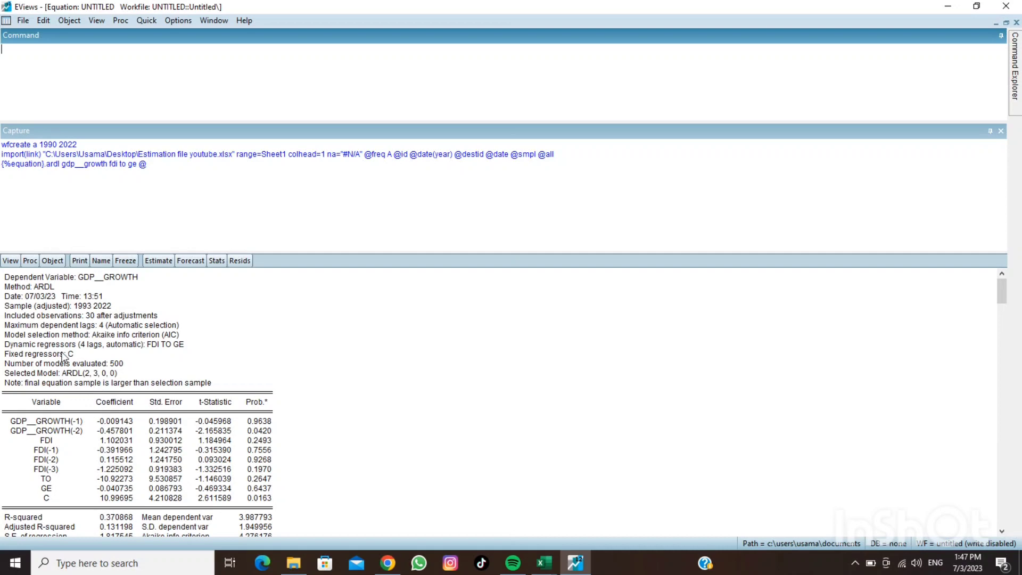
left_click(3, 261)
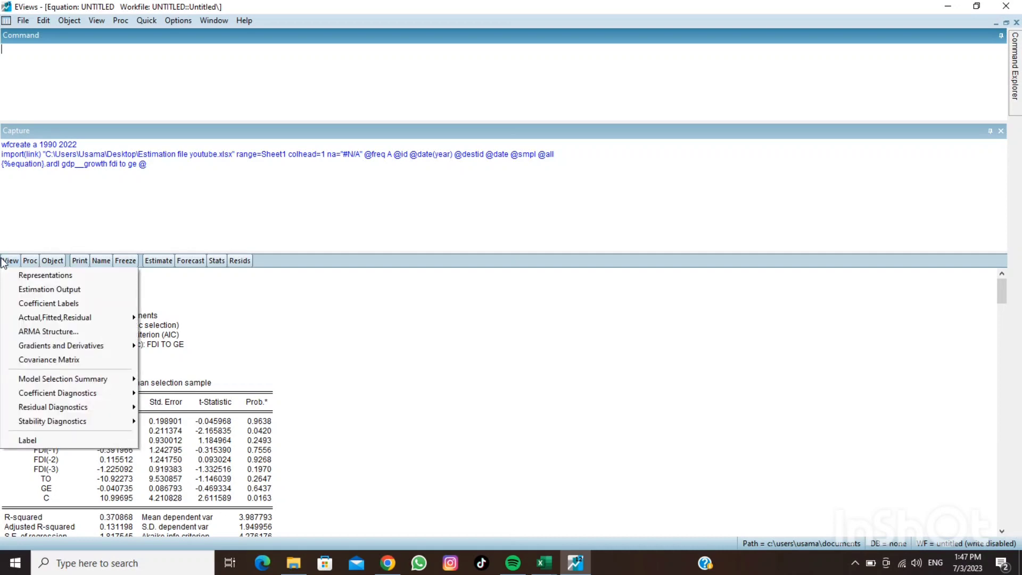
mouse_move(45, 349)
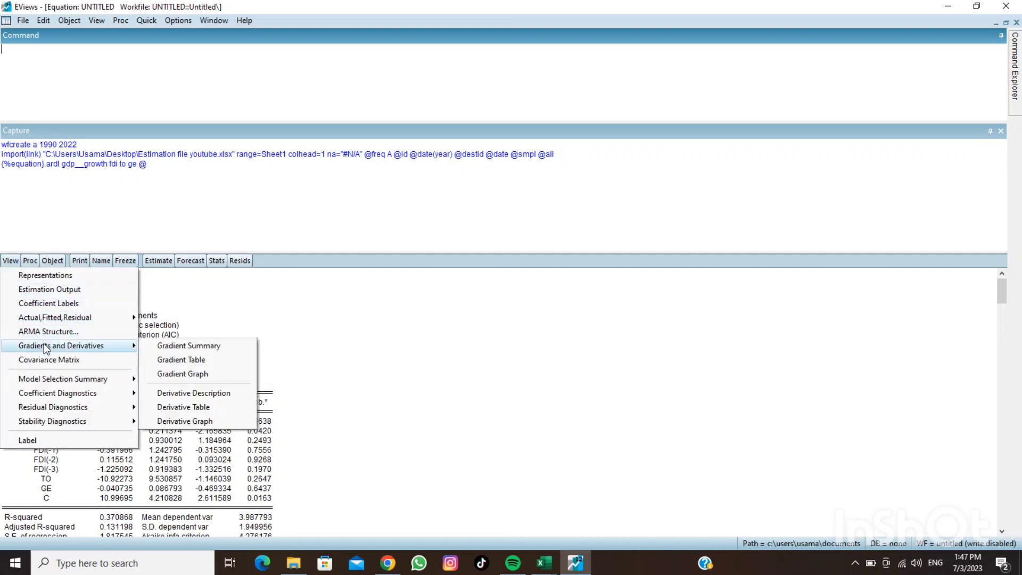
left_click(300, 366)
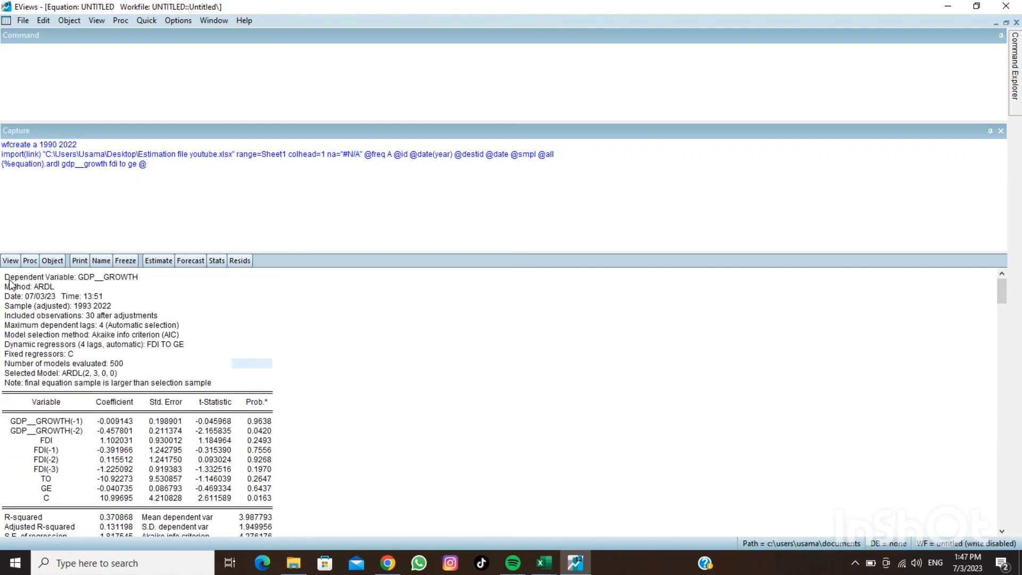
Copy the whole ARDL estimation output table with its numbers as displayed
left_click_drag(5, 275, 261, 531)
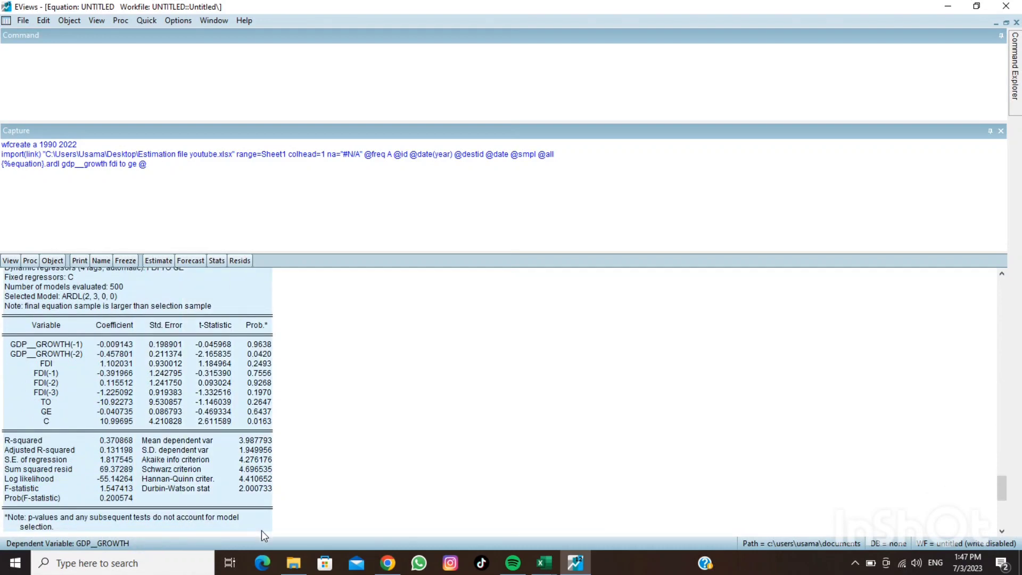
right_click(235, 468)
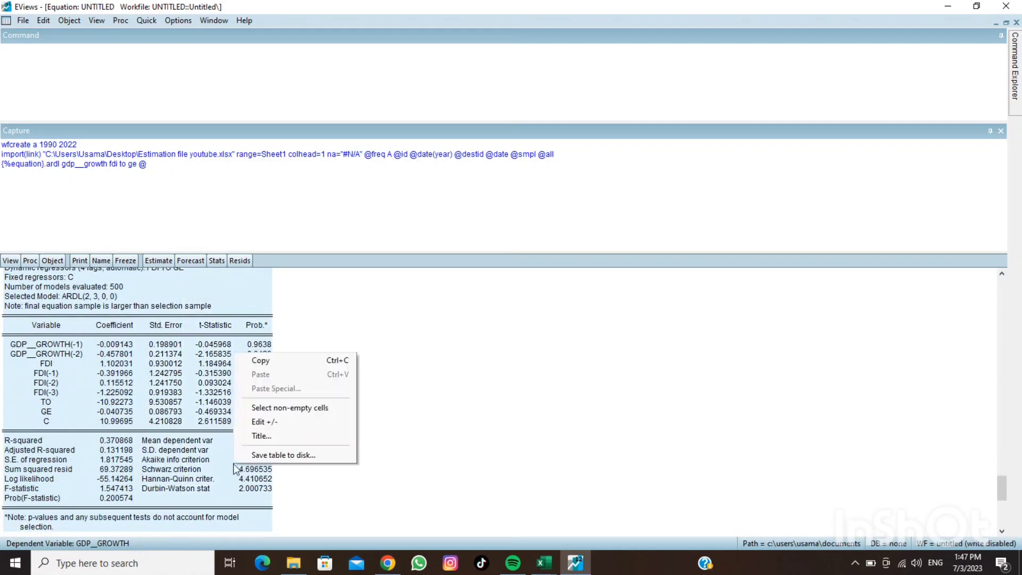
left_click(274, 361)
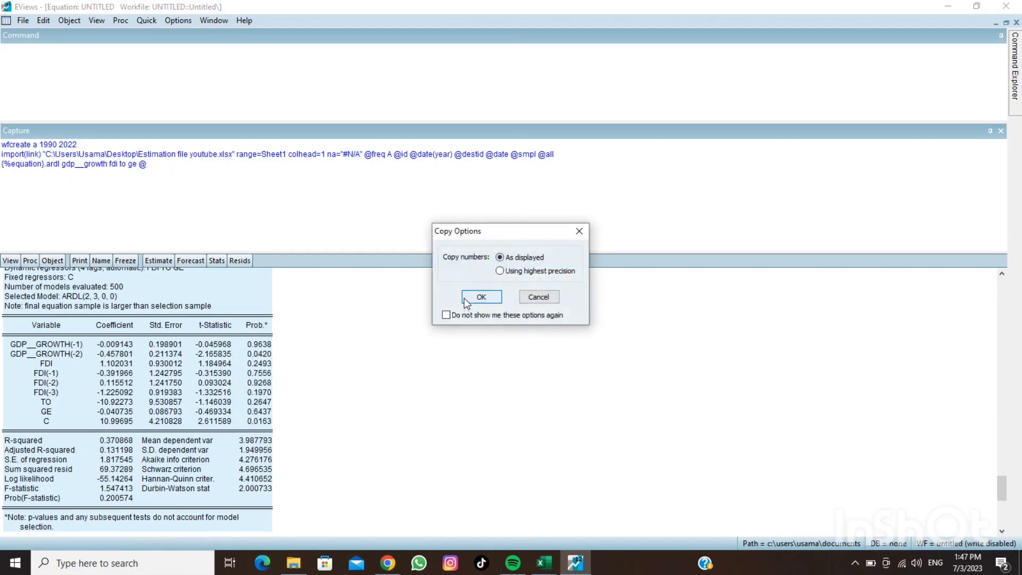
left_click(481, 297)
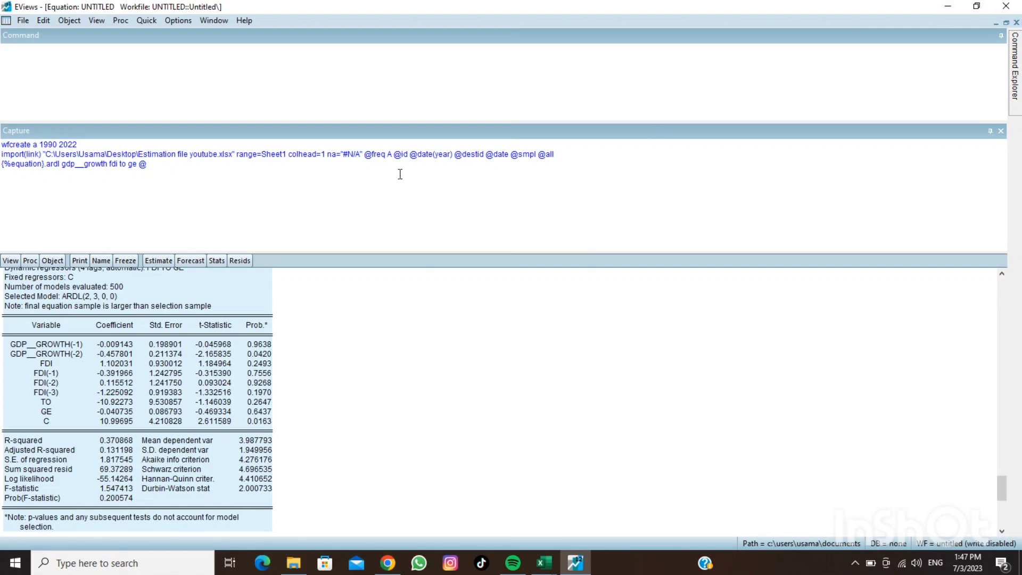
Switch to Word, create a blank document, paste the copied ARDL estimation output and centre it on the page
left_click(937, 8)
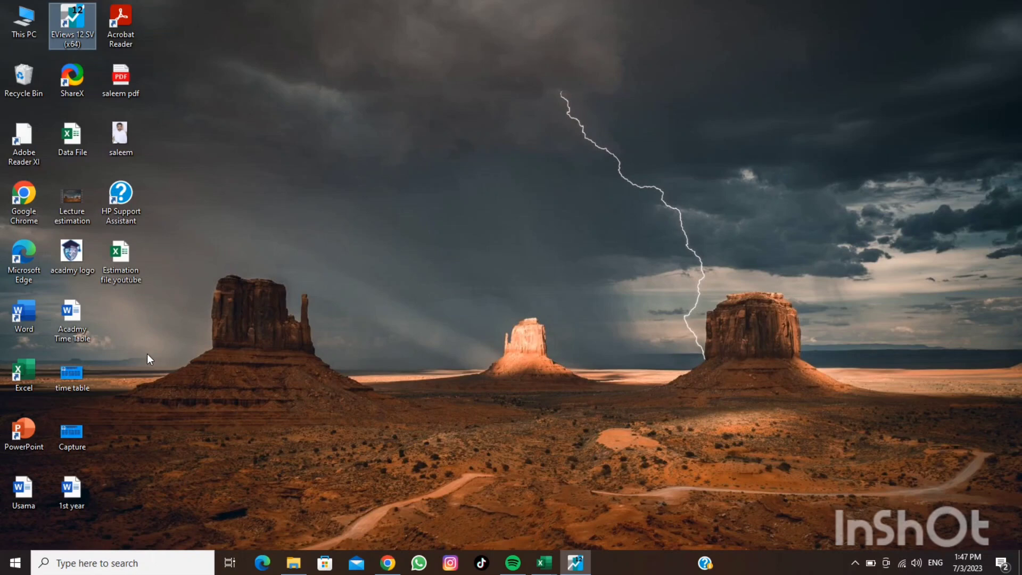
double_click(29, 324)
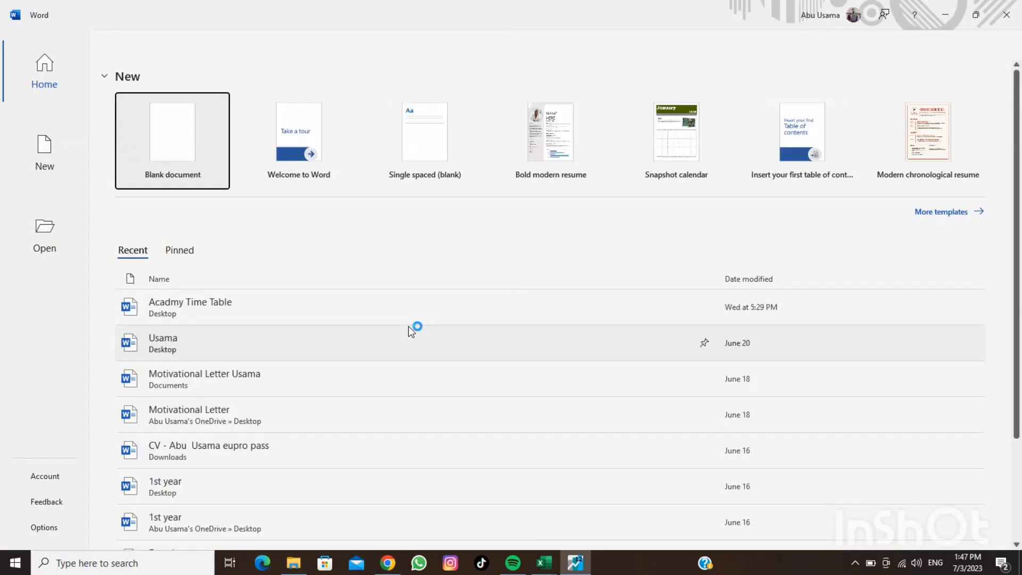
left_click(207, 161)
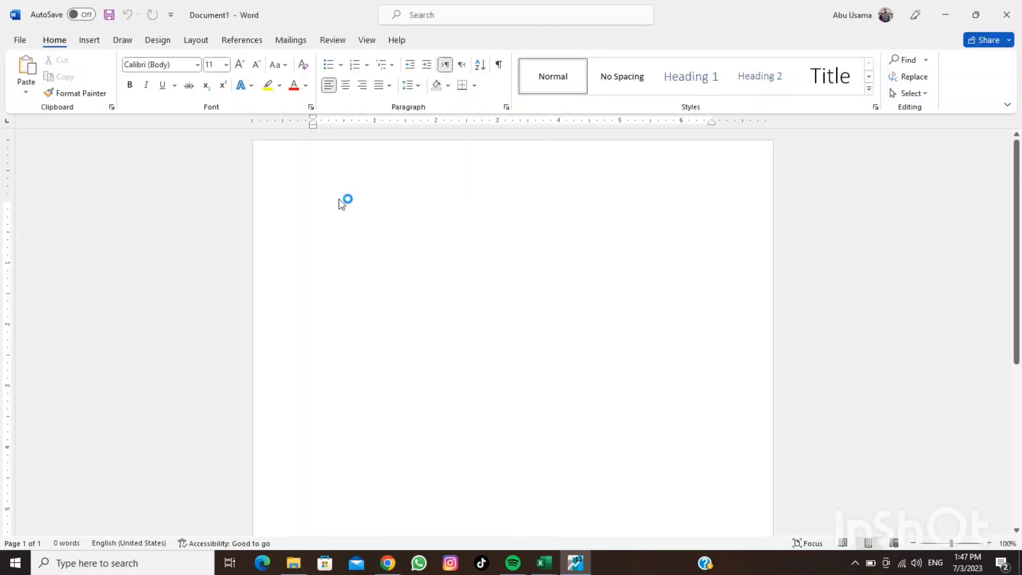
key("ctrl+v")
left_click(556, 403)
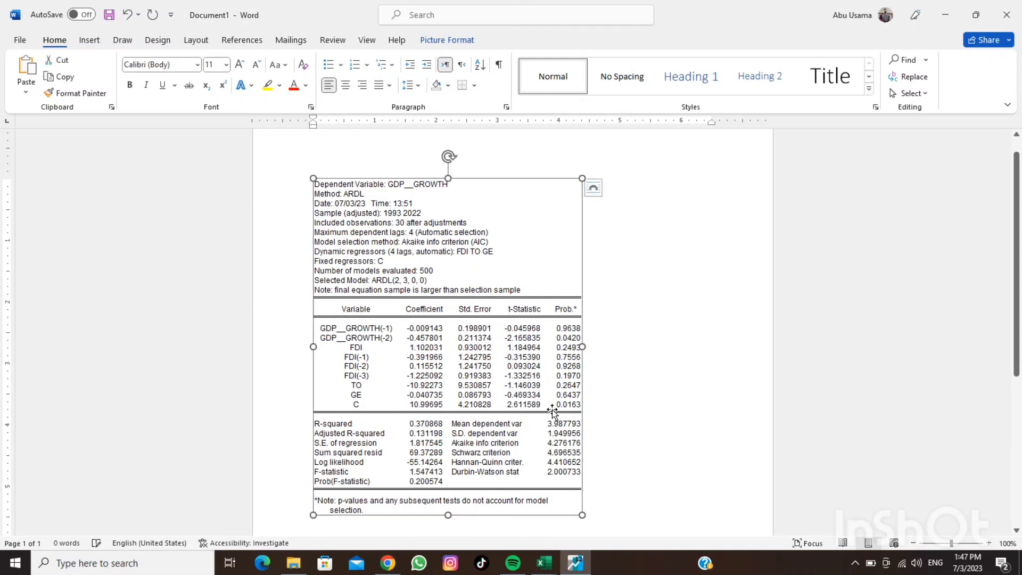
left_click(346, 86)
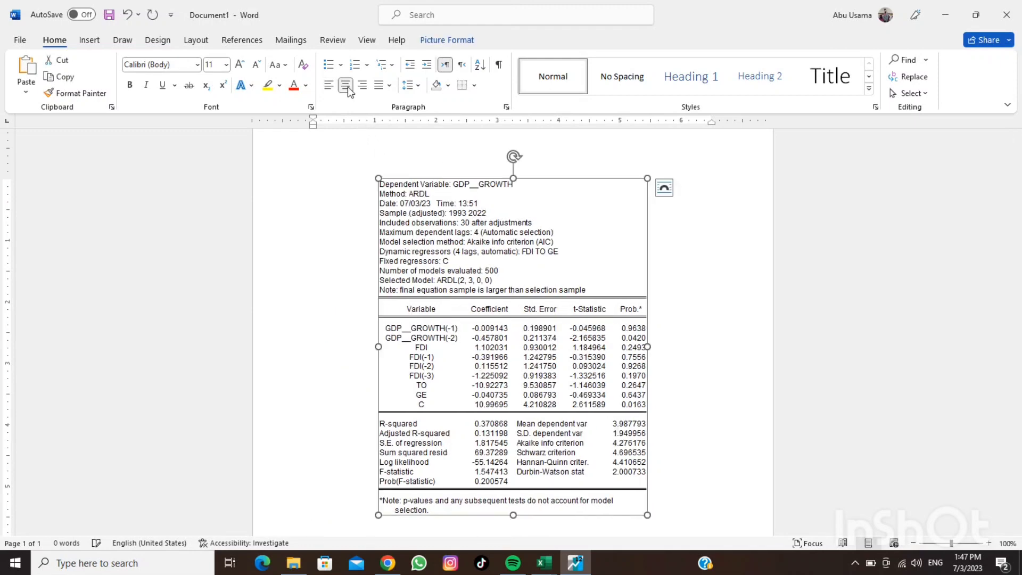
Switch back to EViews and display the ARDL equation's Error Correction Form from the coefficient diagnostics
left_click(572, 569)
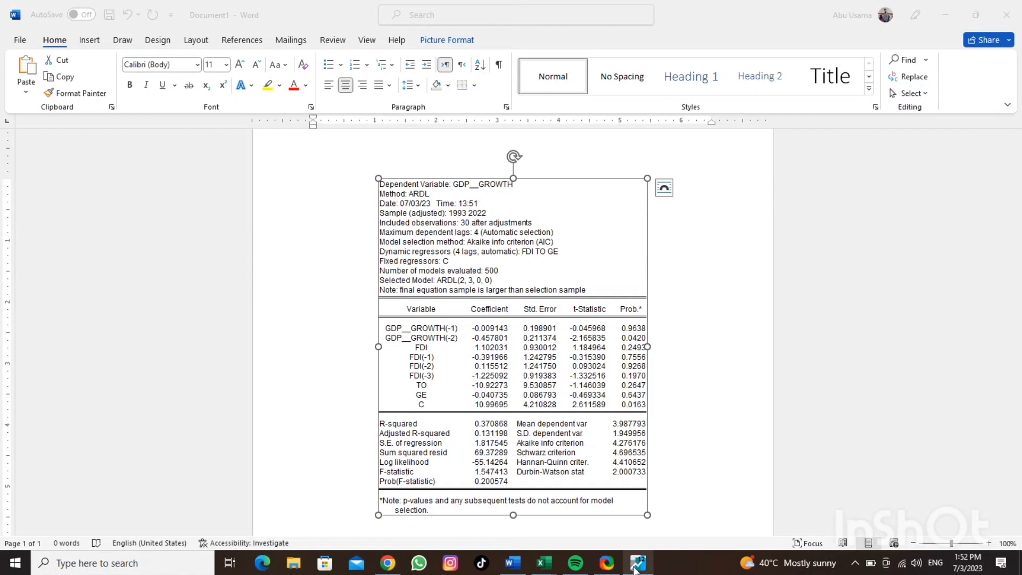
left_click(638, 564)
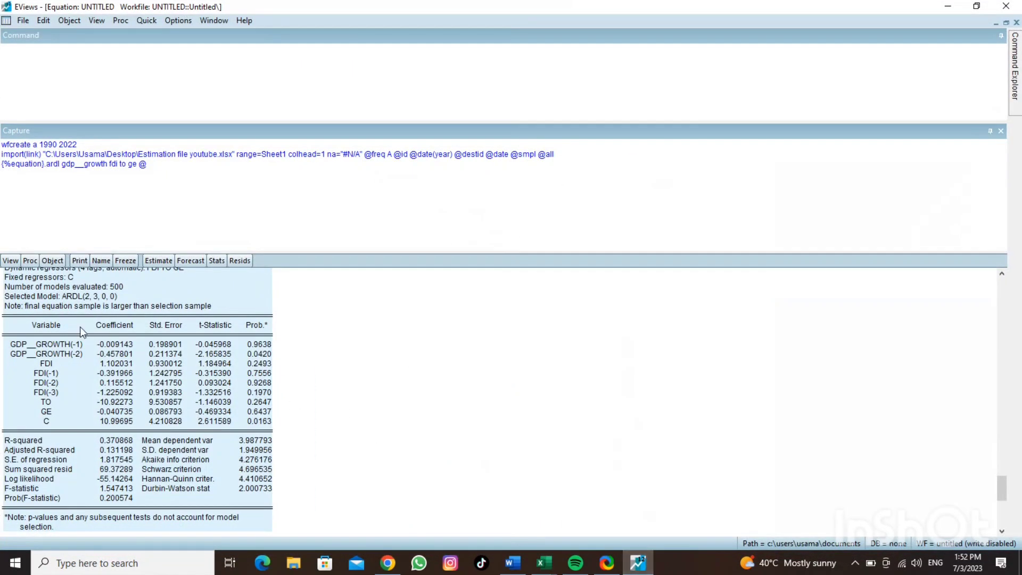
left_click(12, 261)
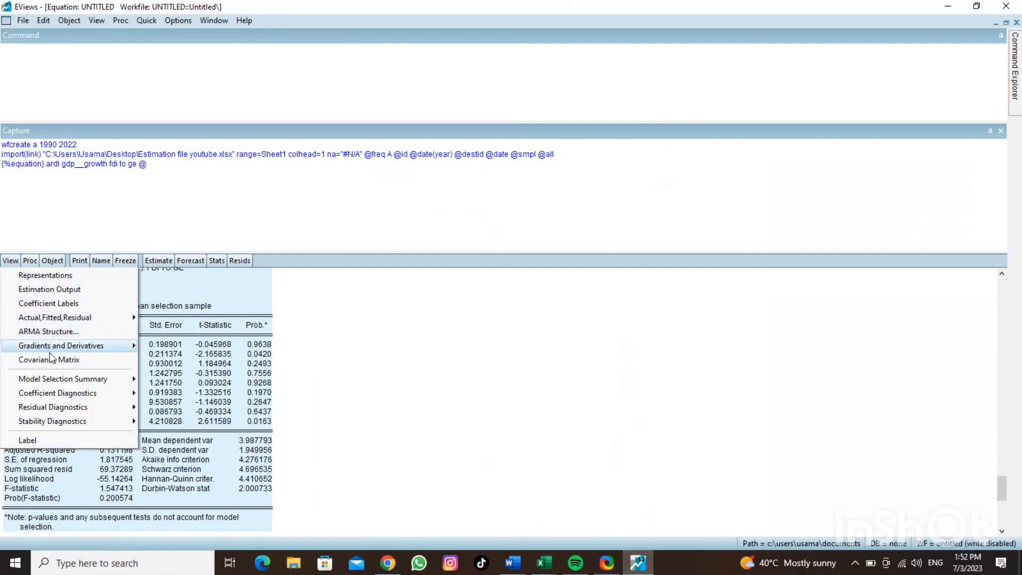
mouse_move(62, 397)
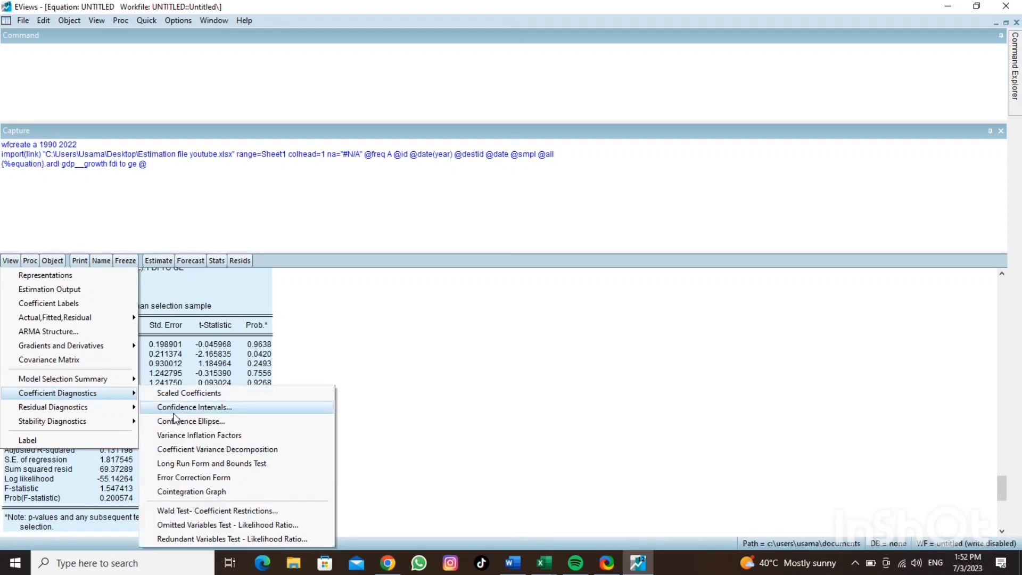
left_click(194, 479)
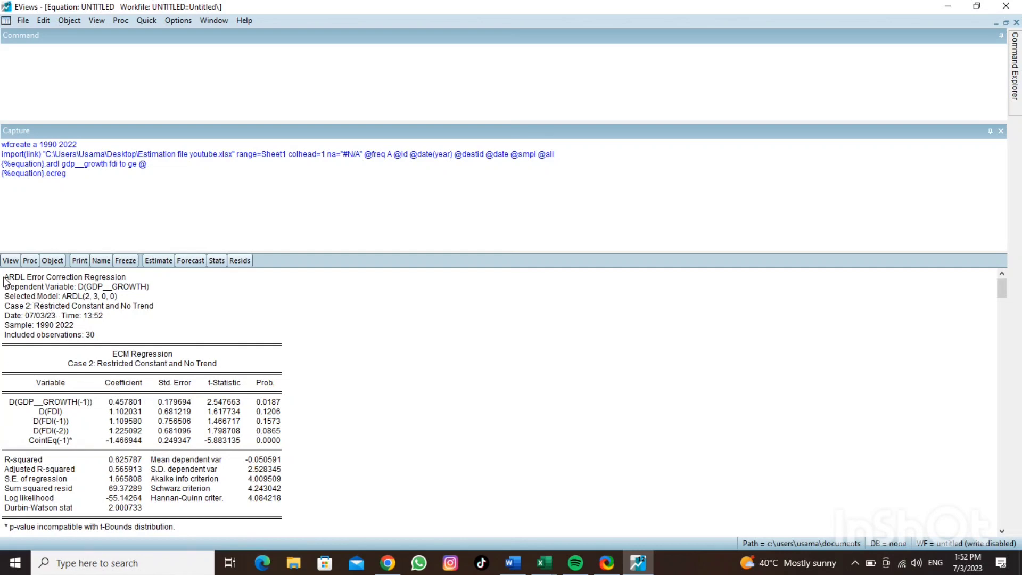
Copy the whole ARDL Error Correction Regression table, keeping the default copy options
left_click_drag(5, 276, 173, 495)
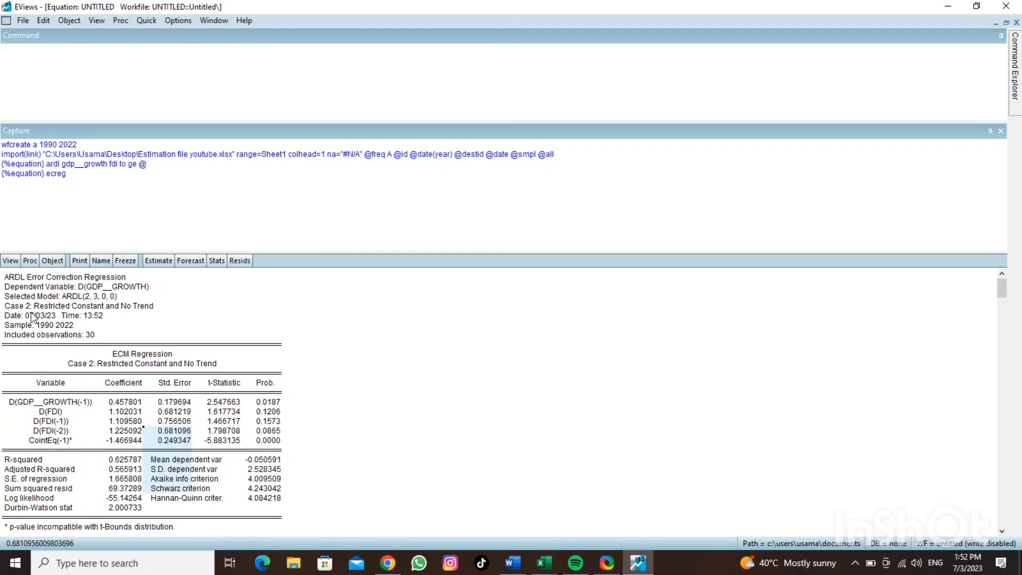
left_click_drag(6, 277, 75, 532)
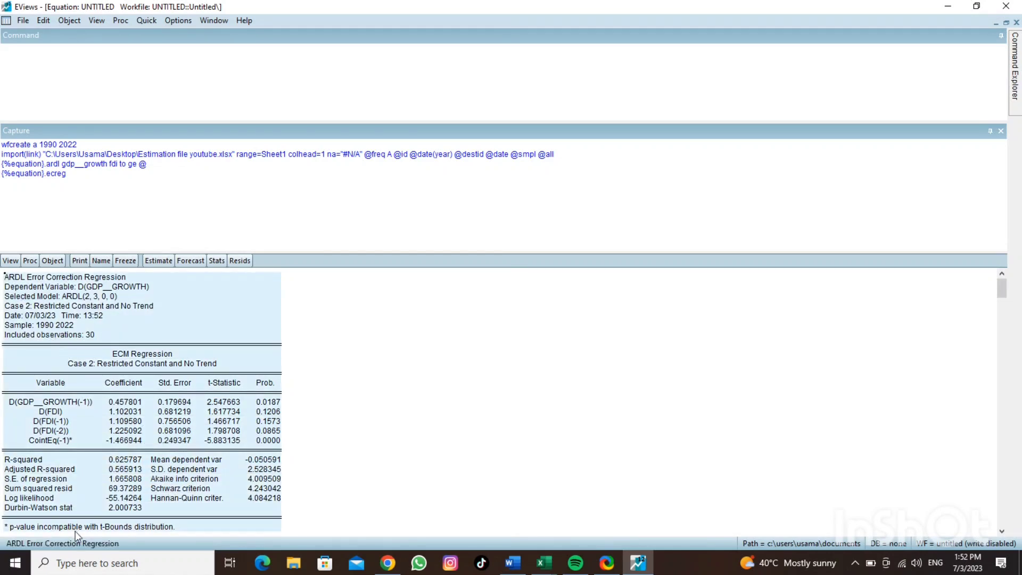
right_click(153, 432)
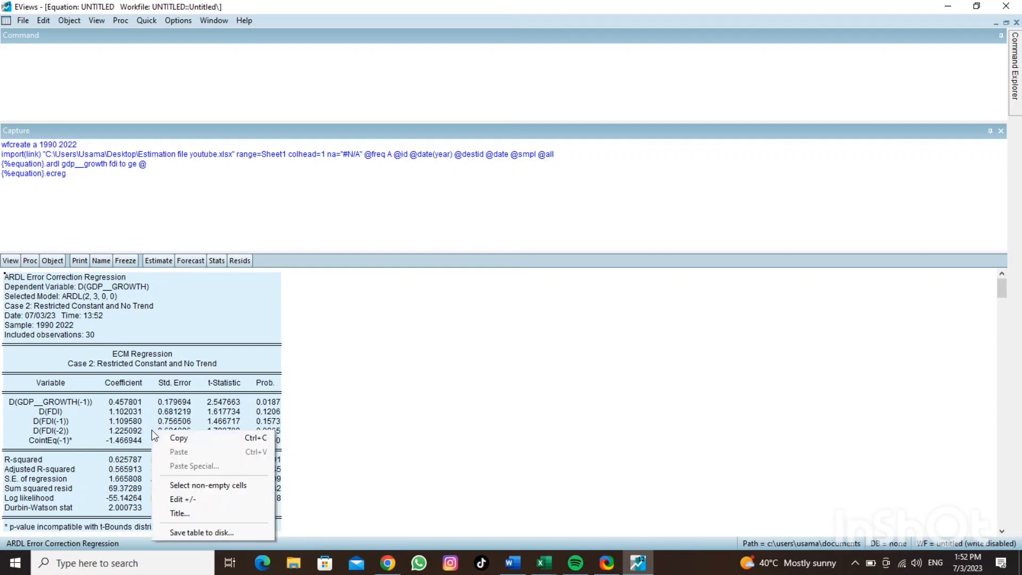
left_click(179, 438)
left_click(481, 297)
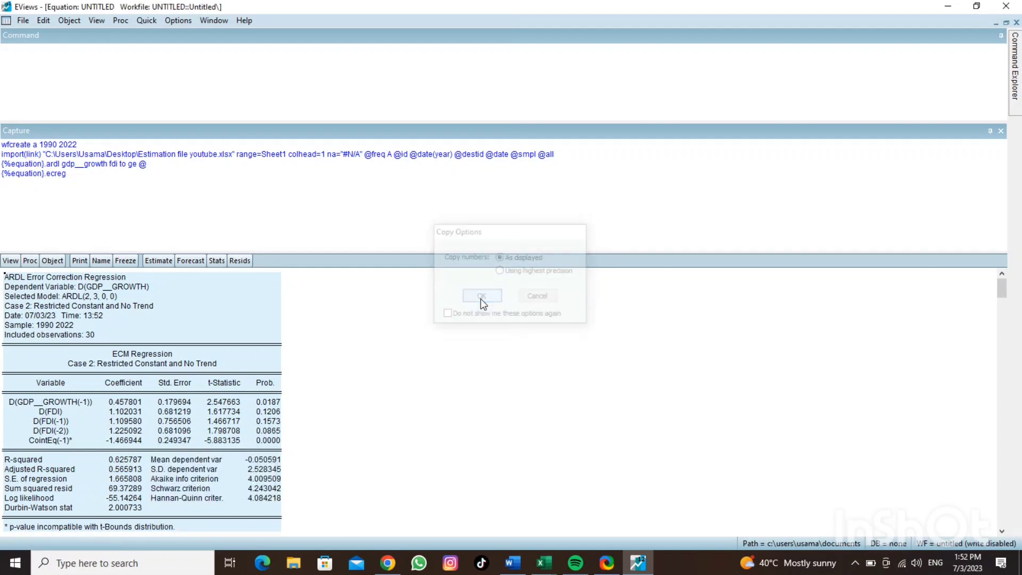
Switch to Word and paste the error correction table in a new paragraph below the ARDL estimation output
left_click(512, 563)
left_click(700, 464)
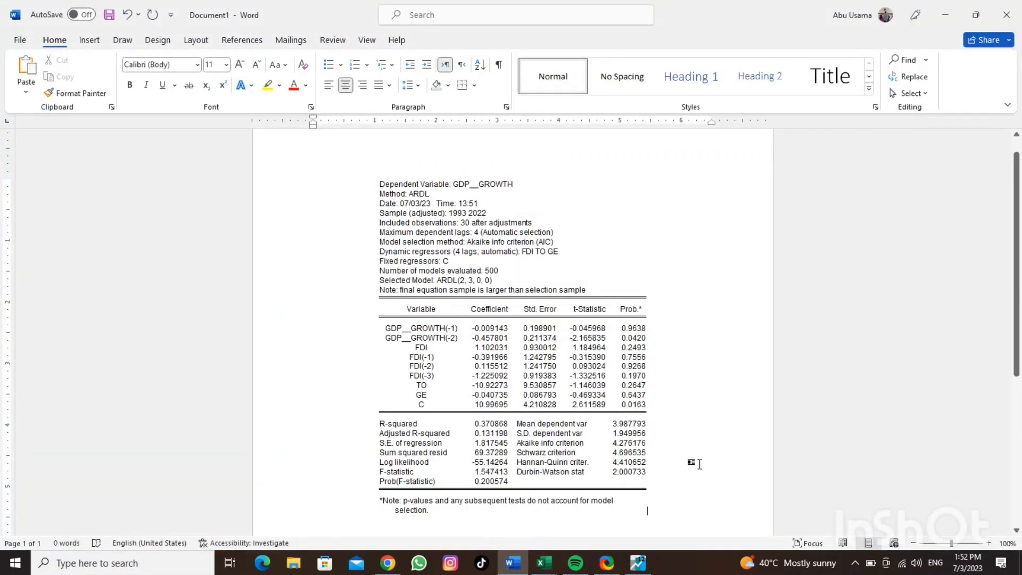
key("Return")
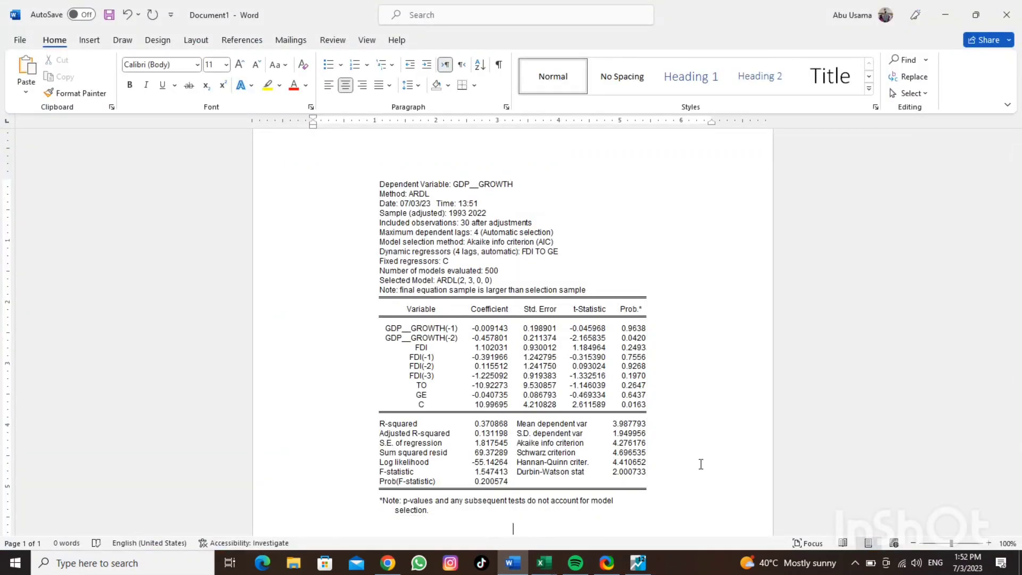
key("ctrl+v")
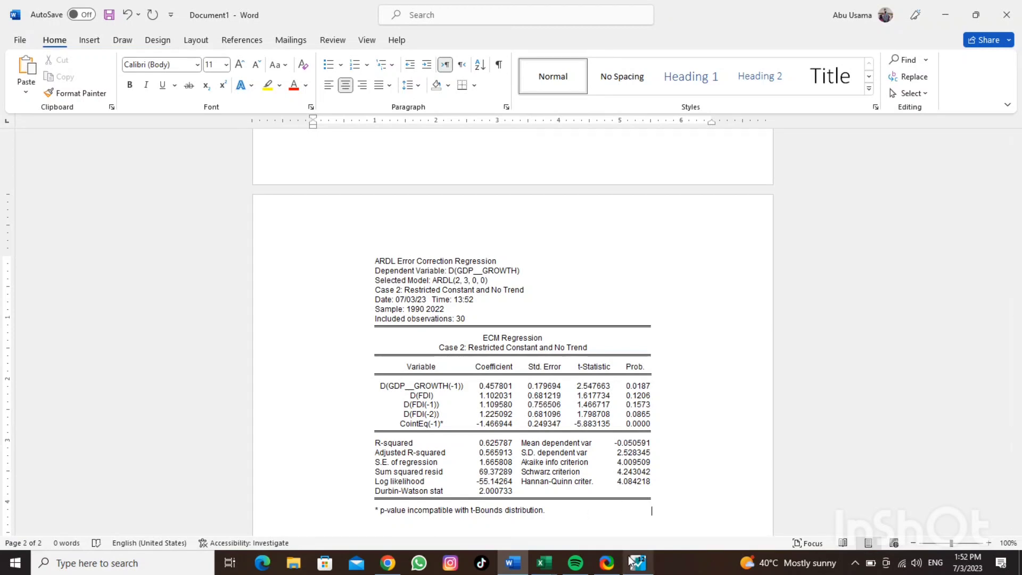
Switch back to EViews and run the Long Run Form and Bounds Test coefficient diagnostic on the equation
mouse_move(632, 562)
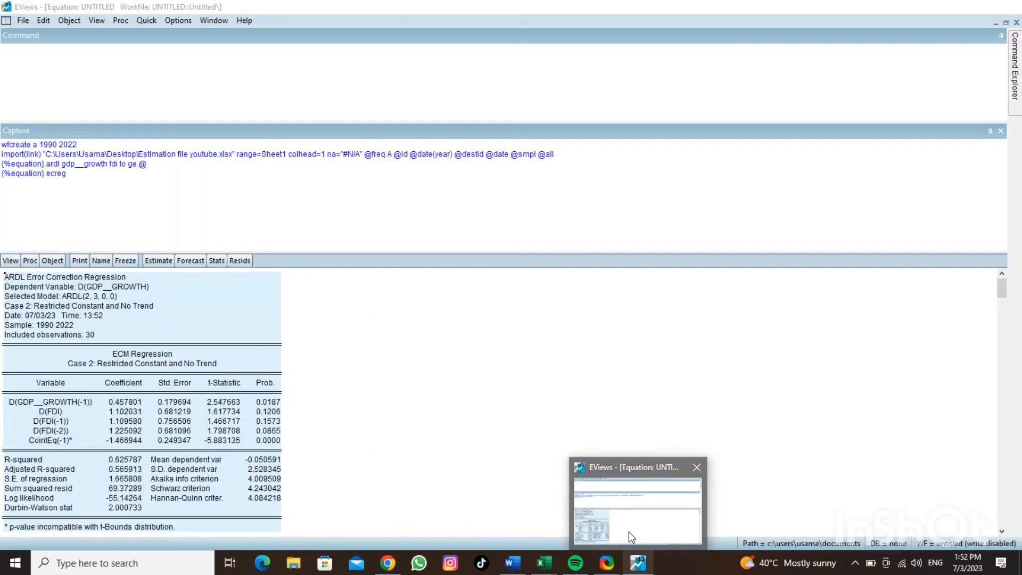
left_click(628, 531)
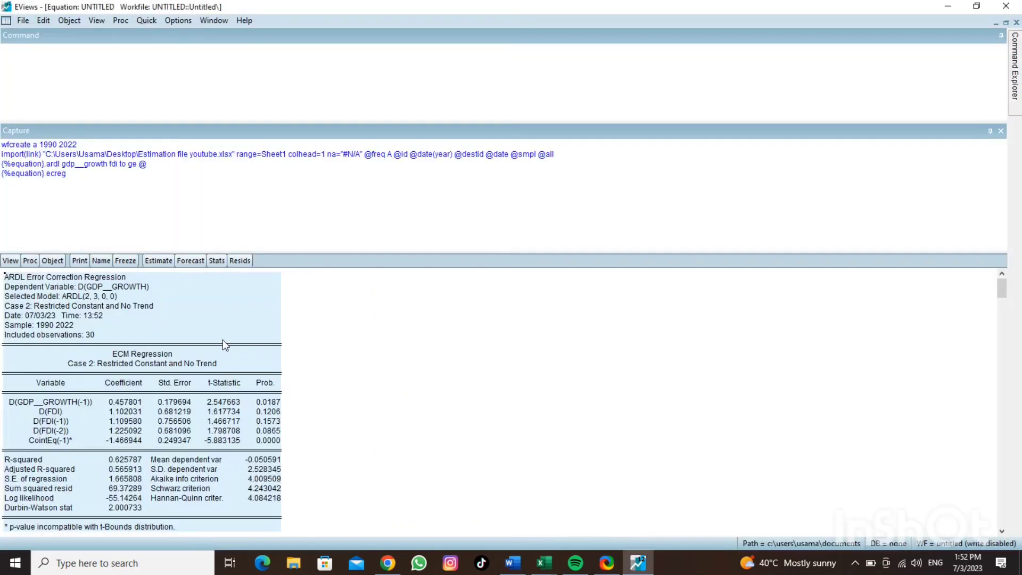
left_click(16, 263)
mouse_move(57, 395)
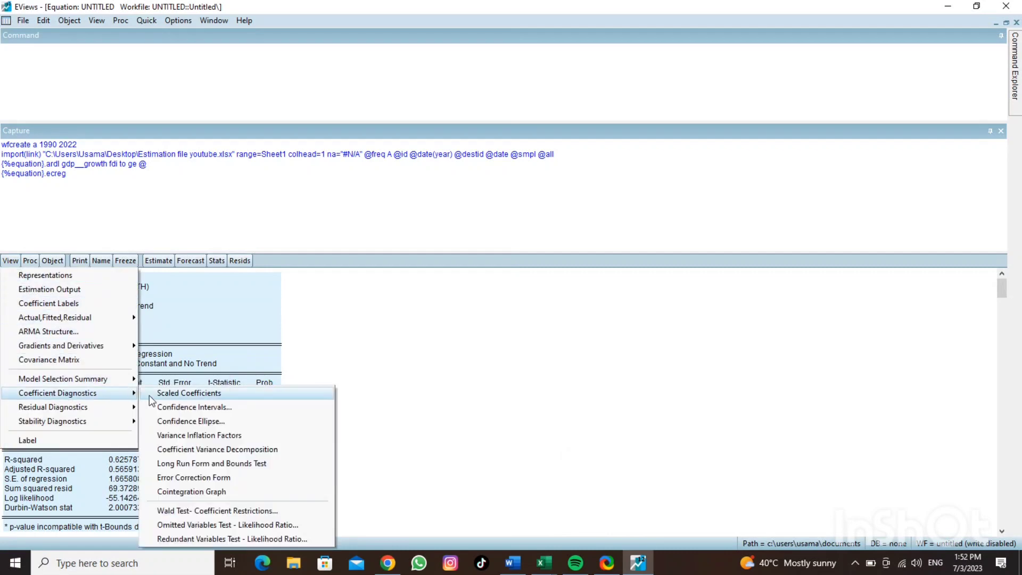
left_click(181, 464)
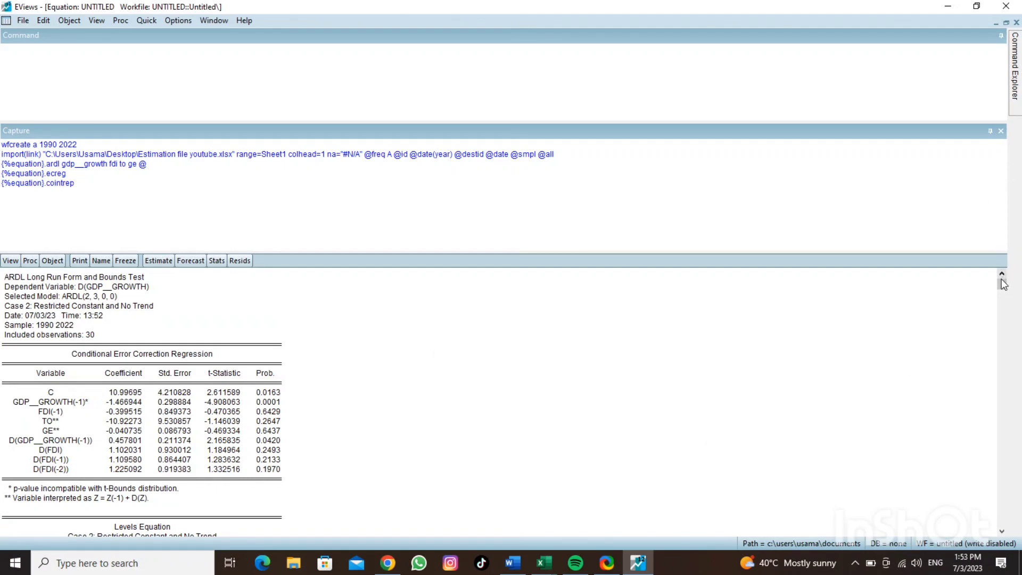
Copy the entire Long Run Form and Bounds Test output with numbers as displayed and paste it into Word after the error correction table
left_click_drag(1003, 287, 1005, 347)
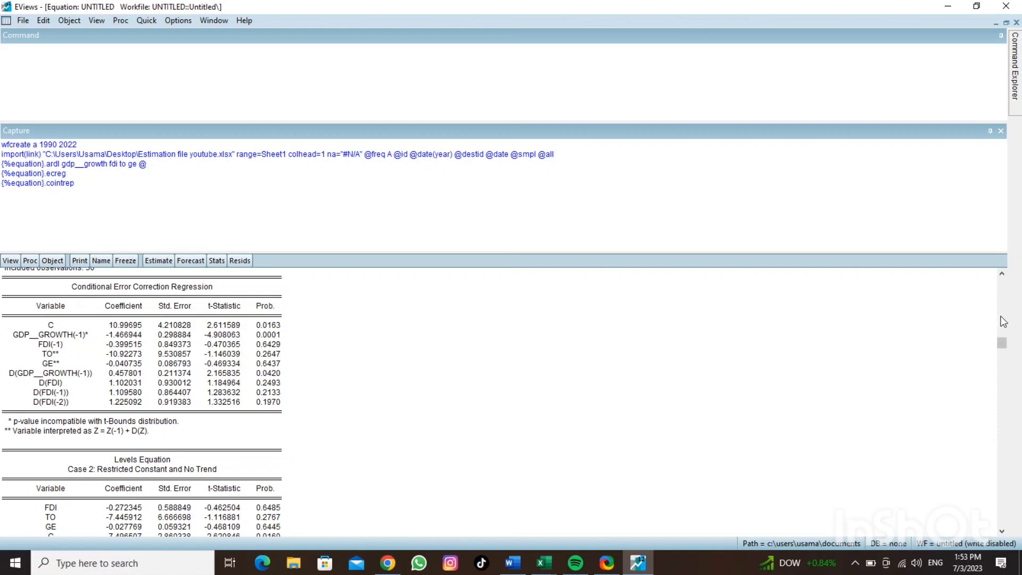
left_click_drag(1002, 344, 1000, 267)
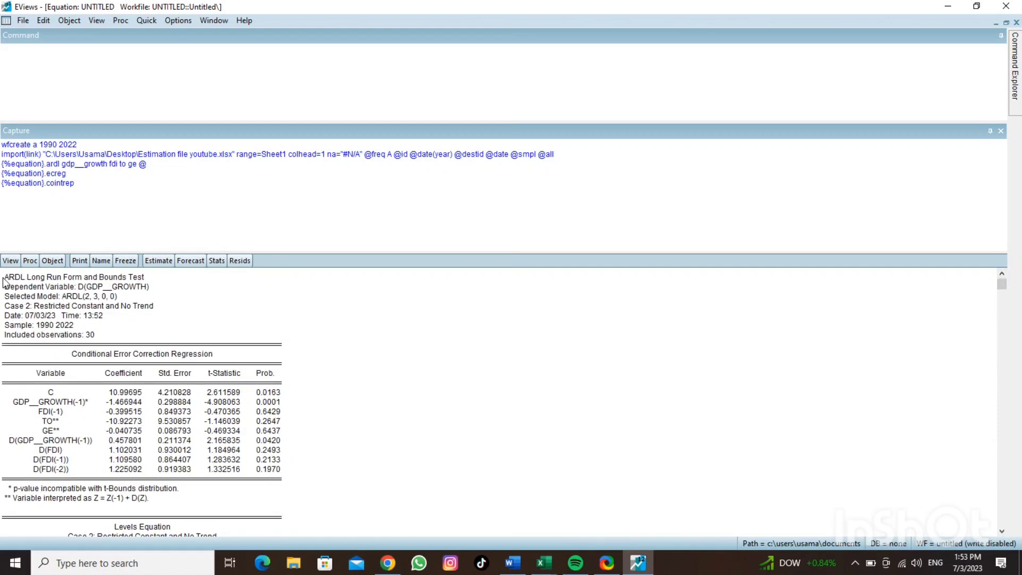
left_click_drag(4, 278, 137, 571)
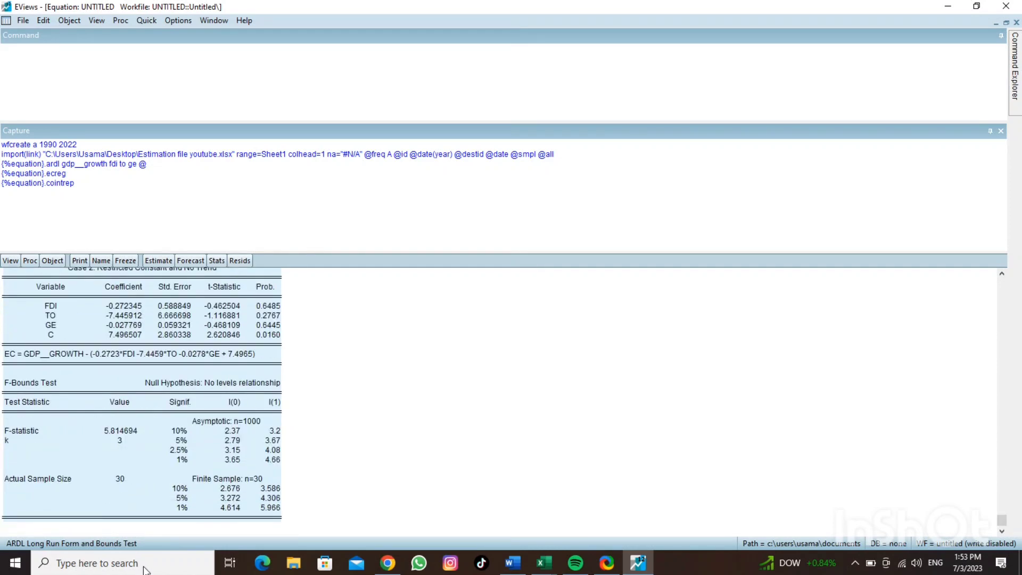
right_click(154, 428)
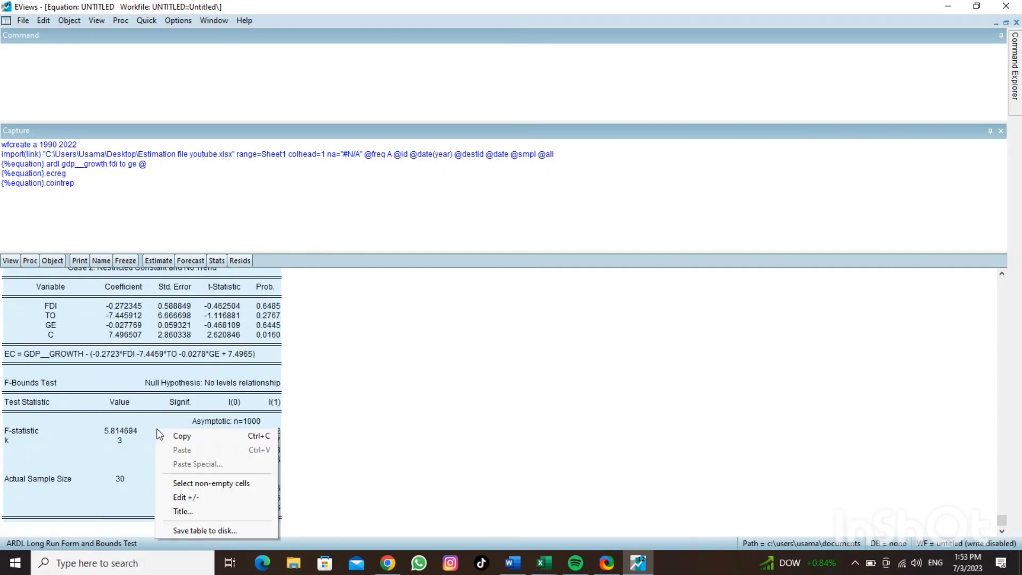
left_click(171, 435)
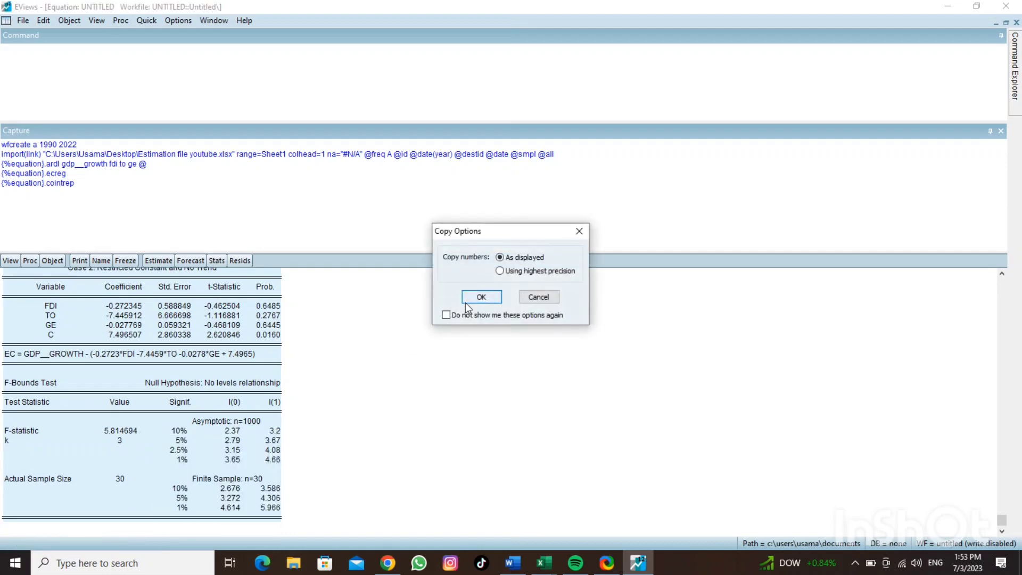
left_click(480, 297)
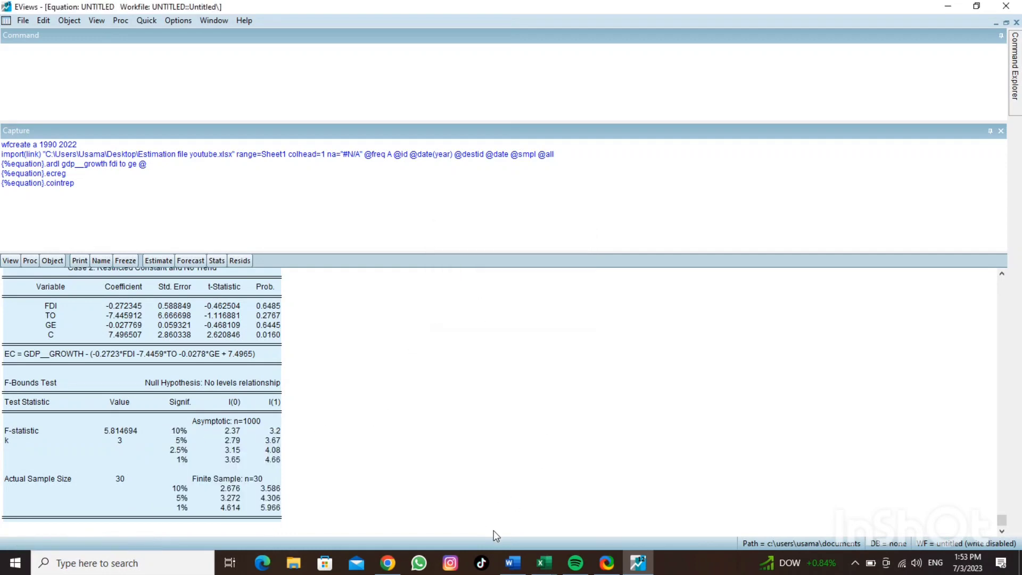
left_click(512, 563)
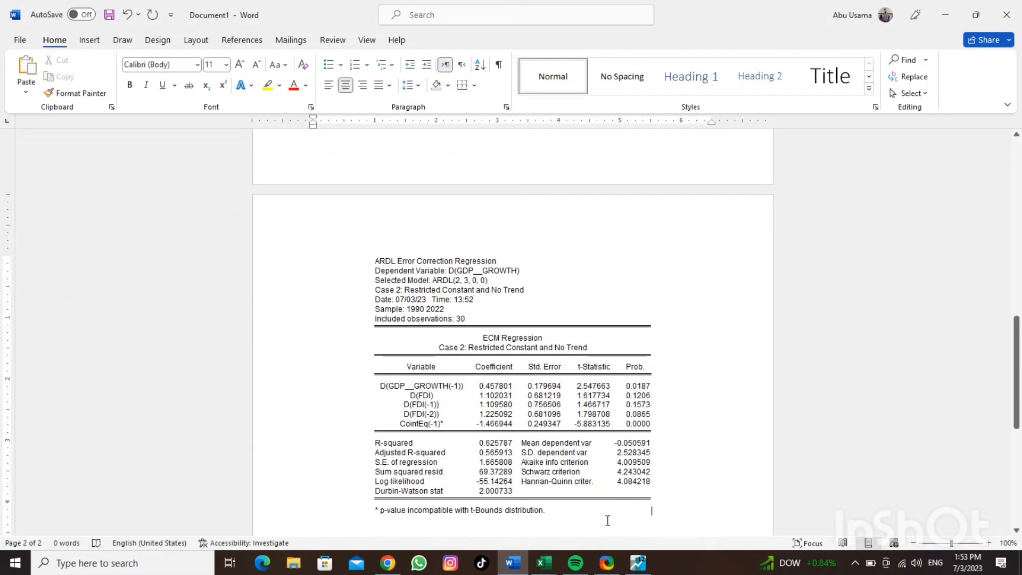
key("ctrl+v")
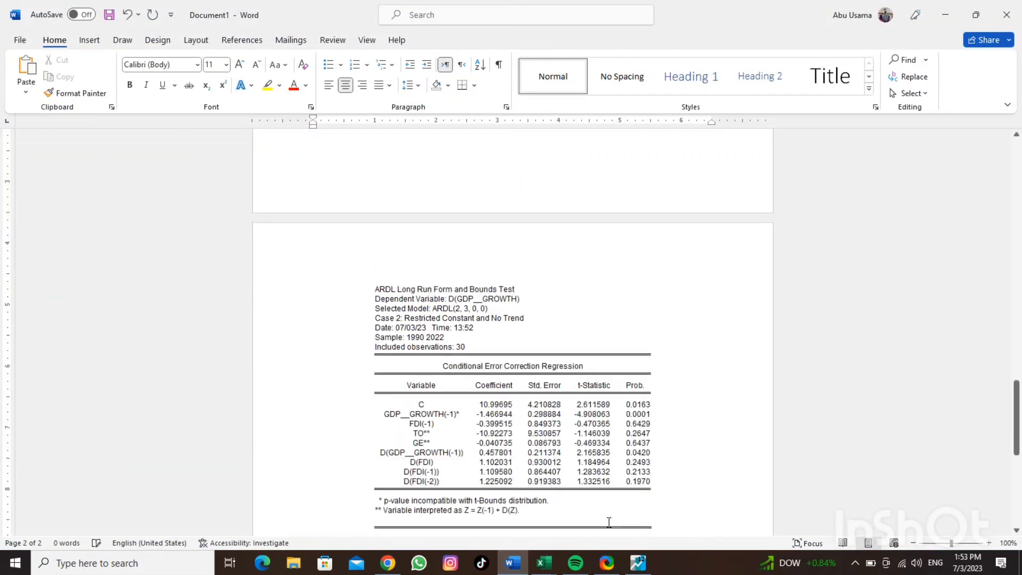
Switch back to EViews and run the Recursive Estimates stability diagnostic with the CUSUM Test output
left_click(638, 564)
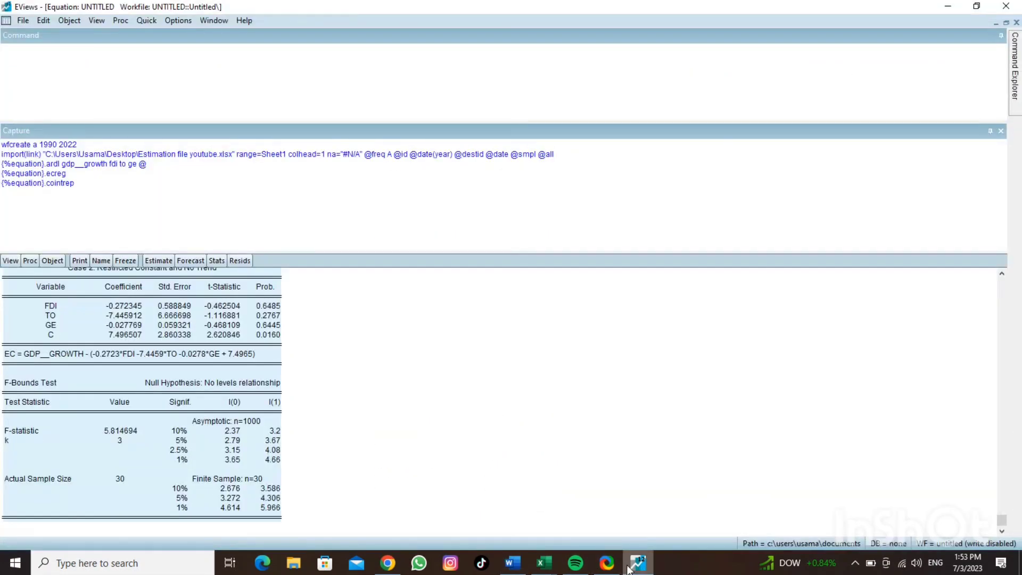
left_click(10, 260)
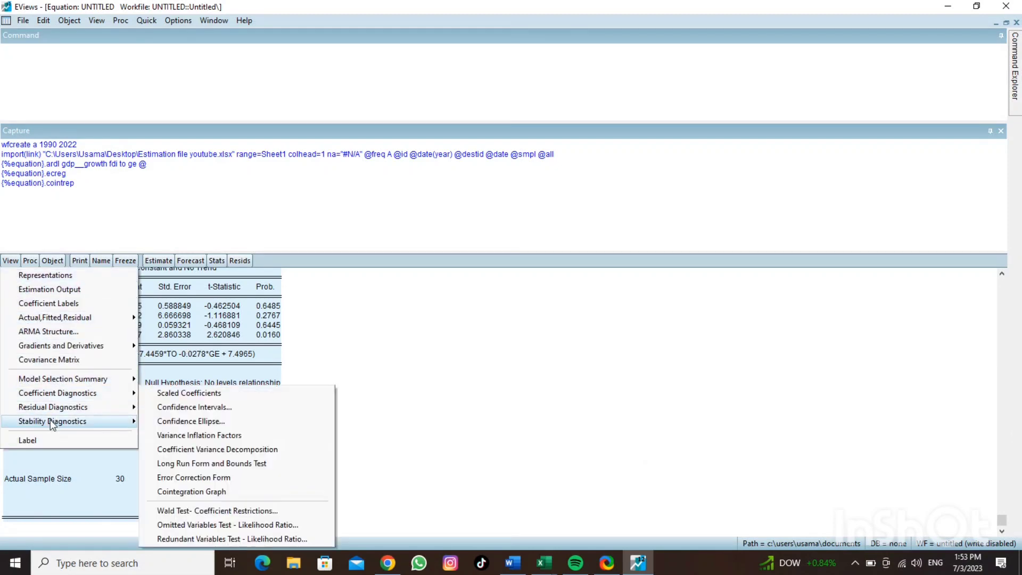
mouse_move(51, 423)
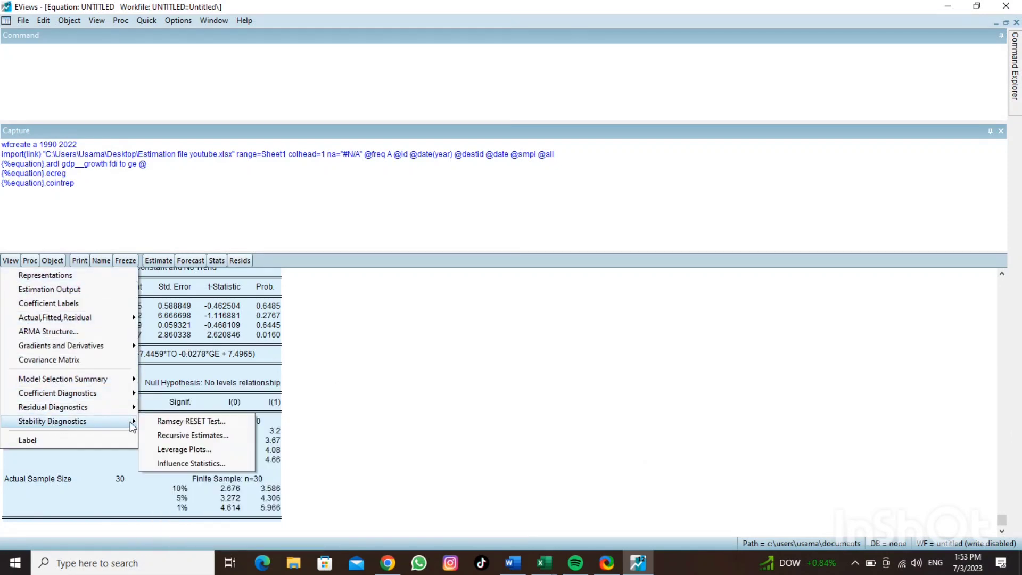
left_click(174, 436)
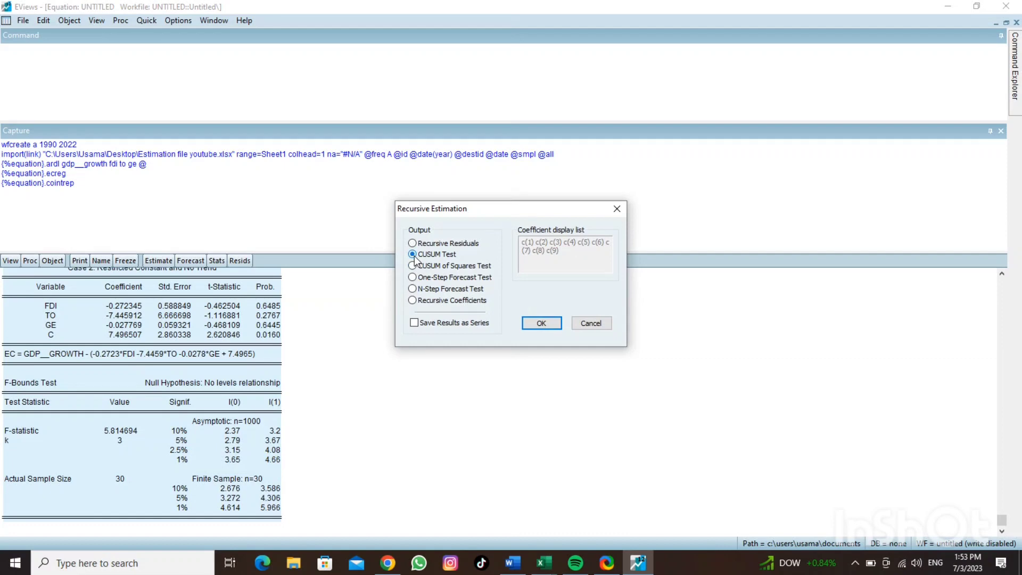
left_click(538, 324)
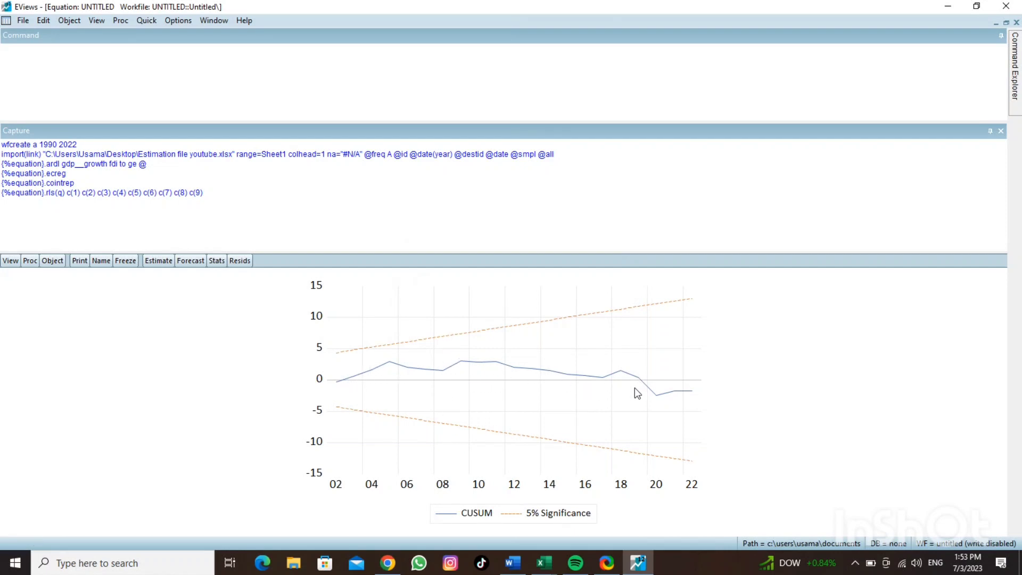
Copy the CUSUM graph to the clipboard and paste it into the Word document after the bounds test output
right_click(342, 311)
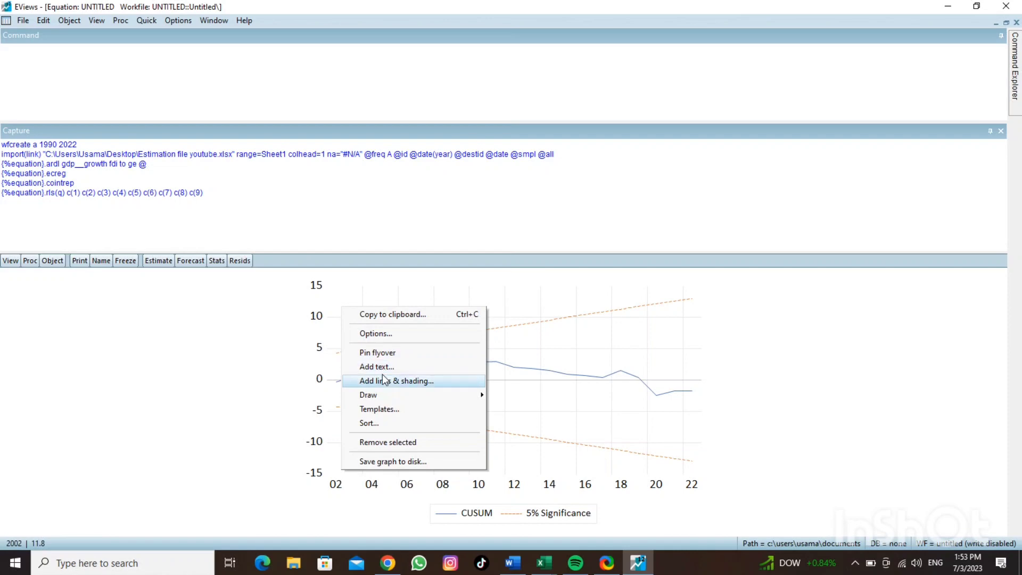
left_click(392, 315)
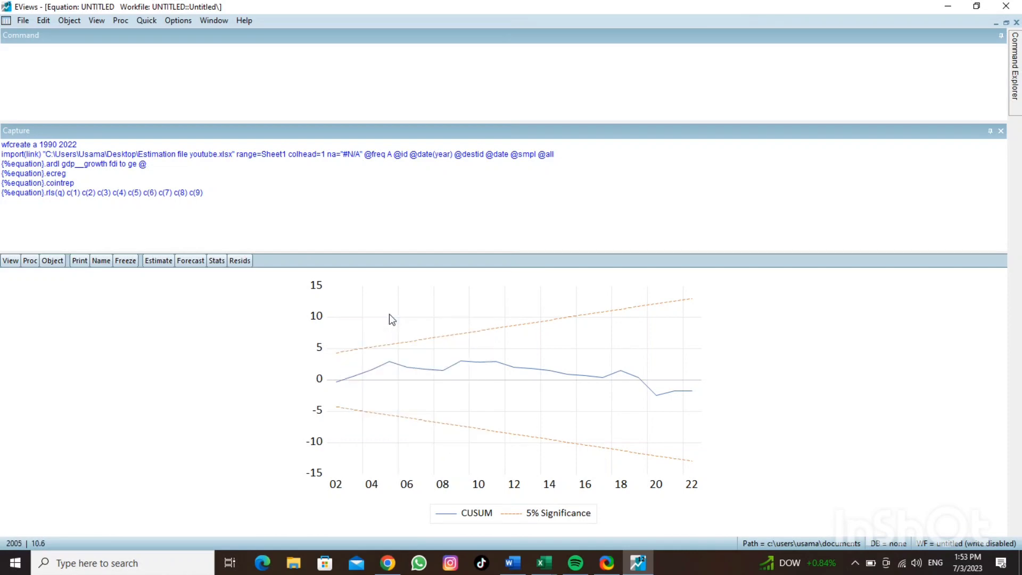
left_click(519, 563)
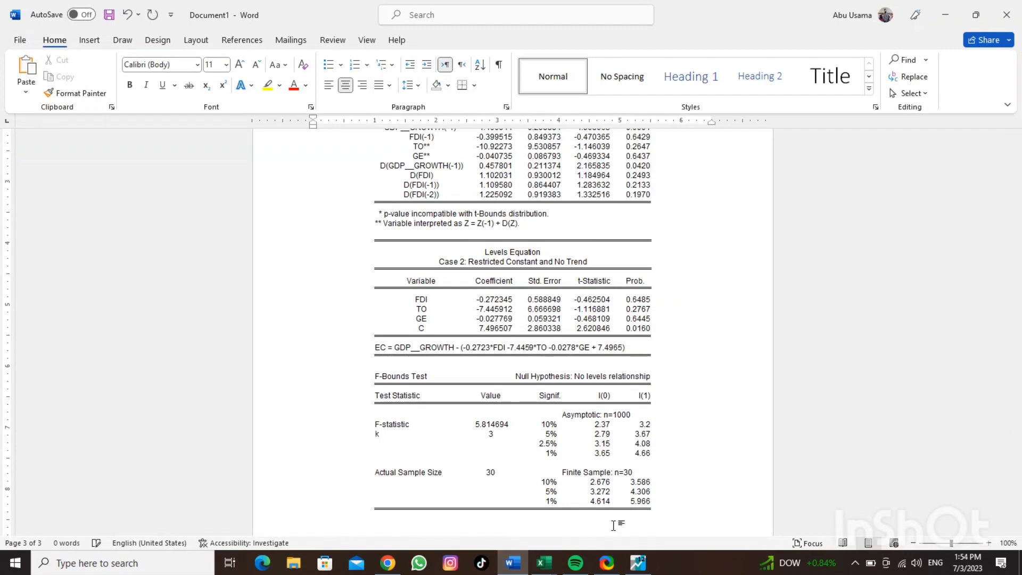
key("ctrl+v")
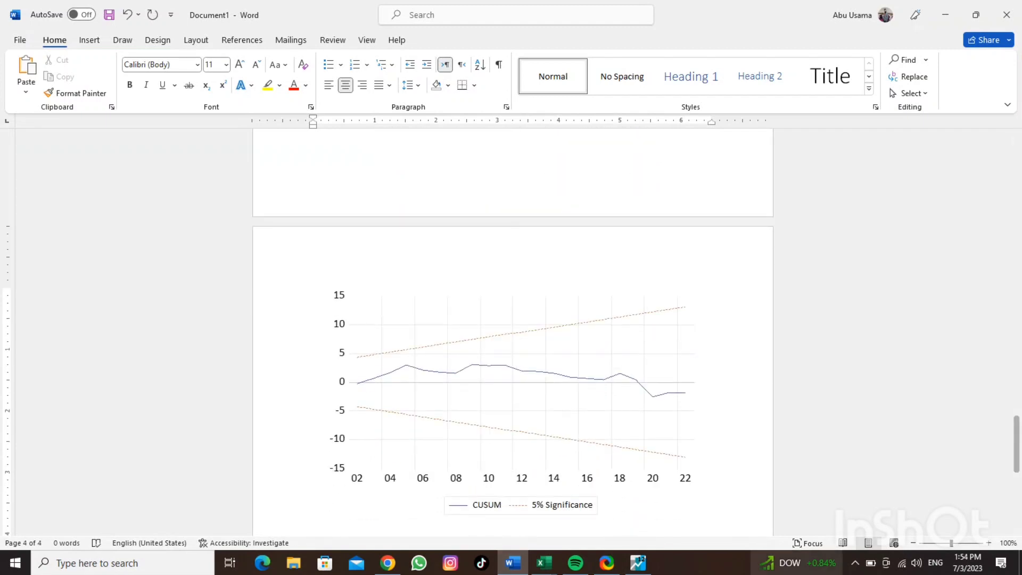
Switch back to EViews and run the Recursive Estimates stability diagnostic with the CUSUM of Squares Test output
left_click(642, 564)
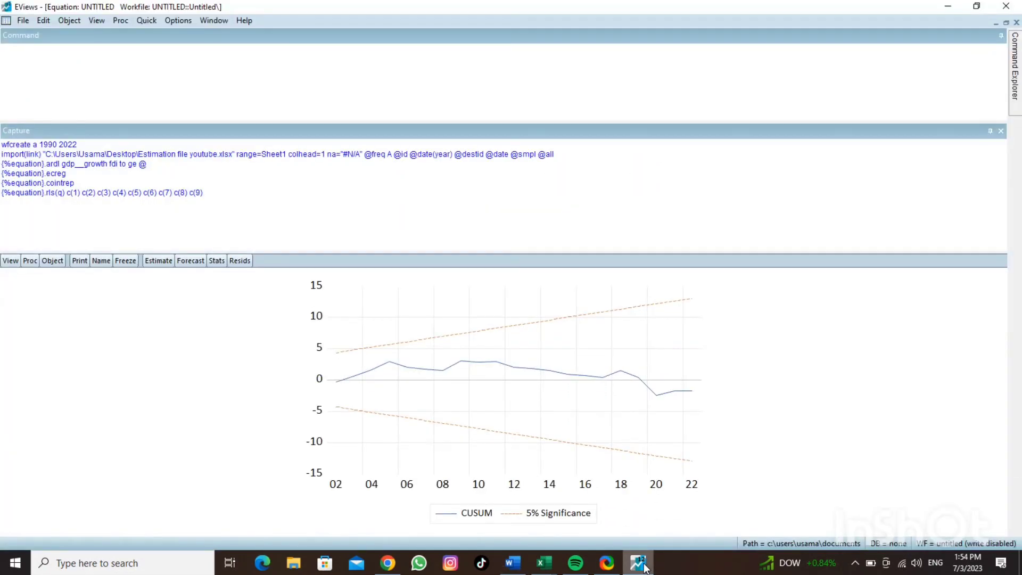
left_click(10, 262)
mouse_move(75, 410)
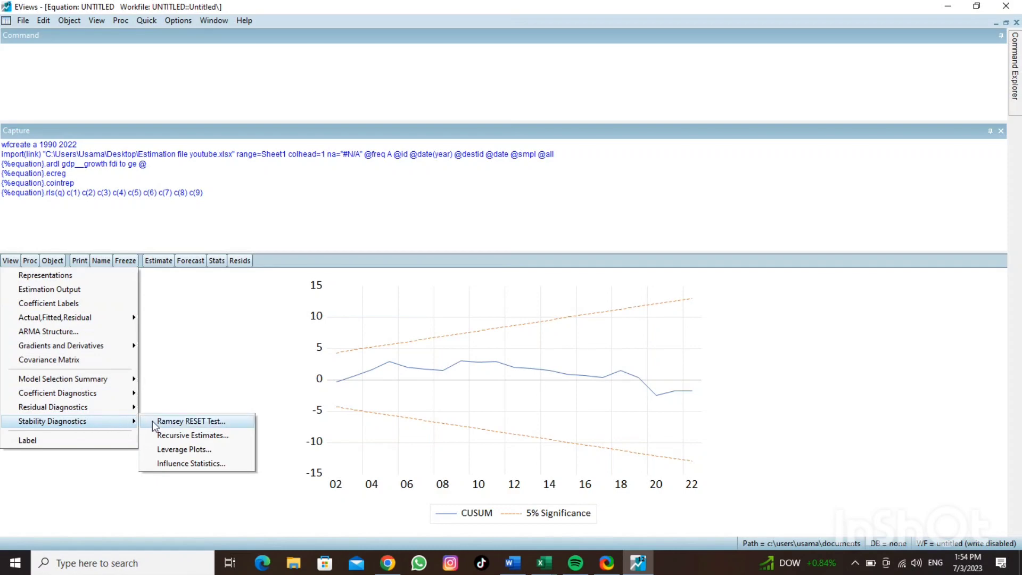
left_click(172, 437)
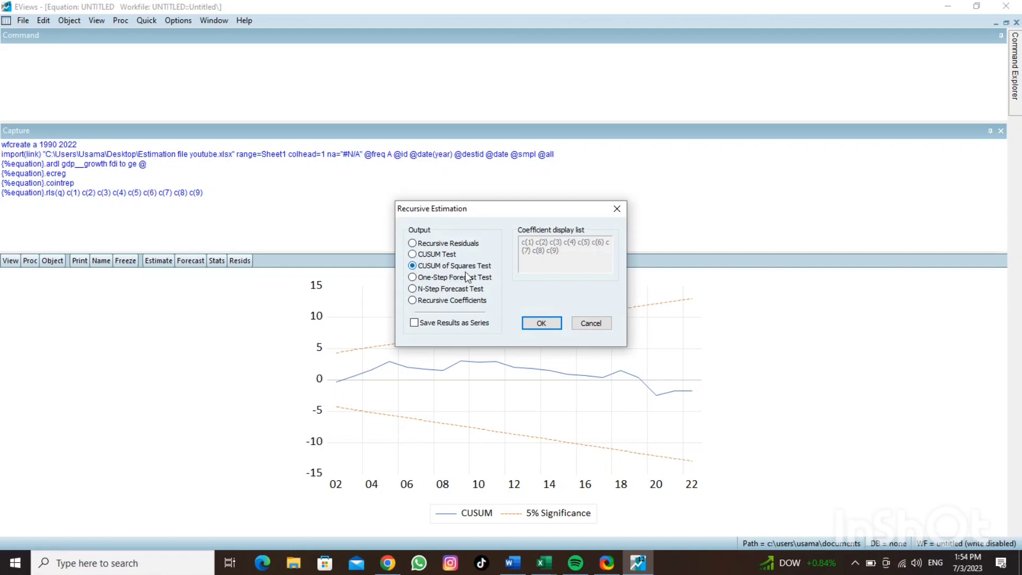
left_click(538, 326)
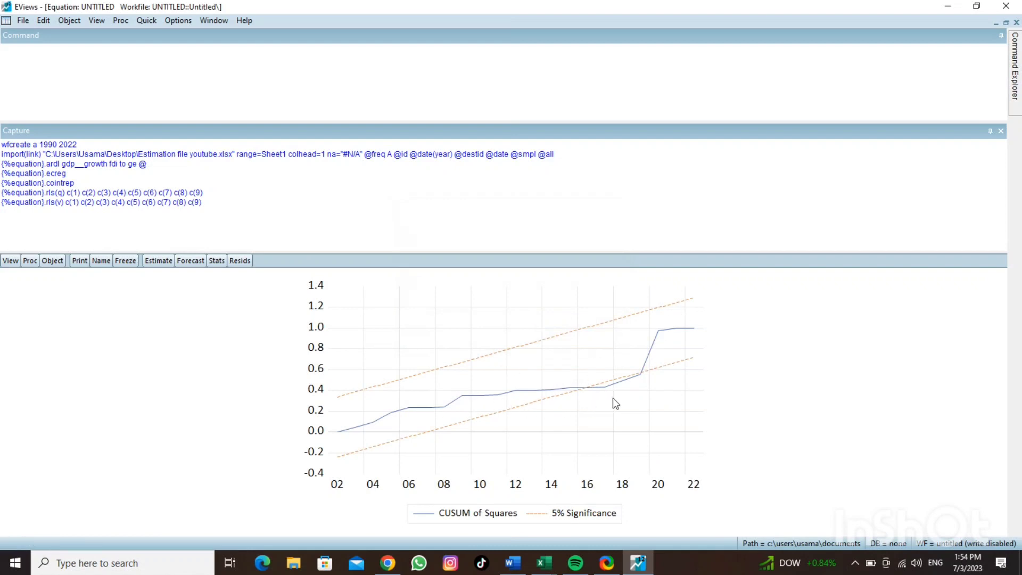
Copy the CUSUM of Squares graph, paste it below the CUSUM graph in Word, and return to EViews
right_click(523, 352)
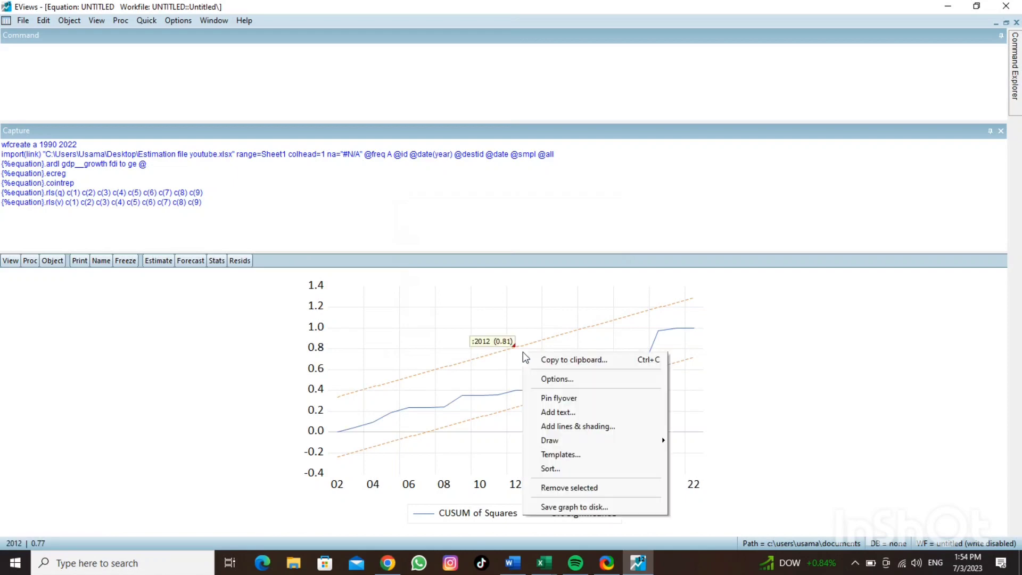
left_click(566, 361)
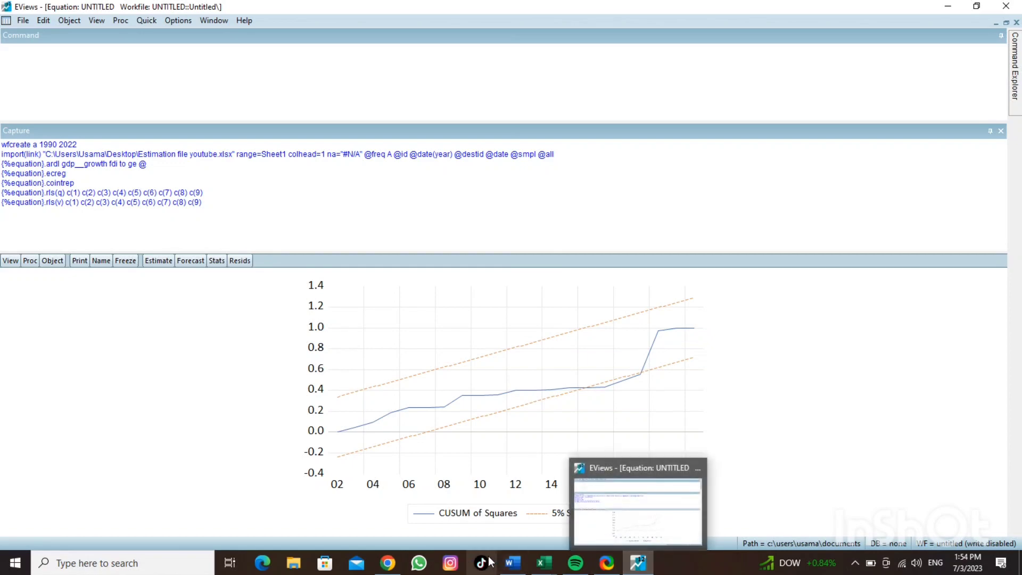
mouse_move(509, 565)
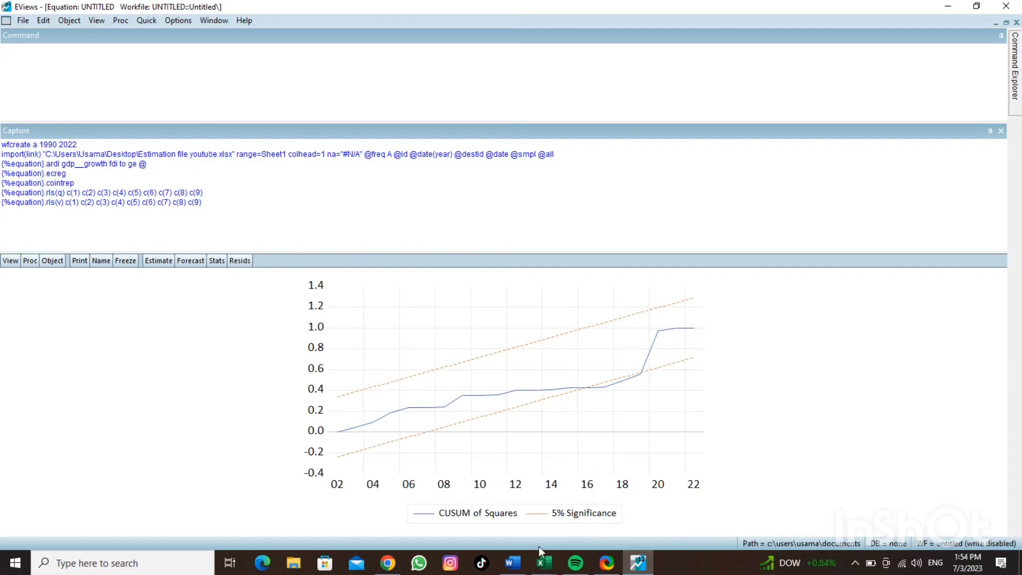
left_click(519, 562)
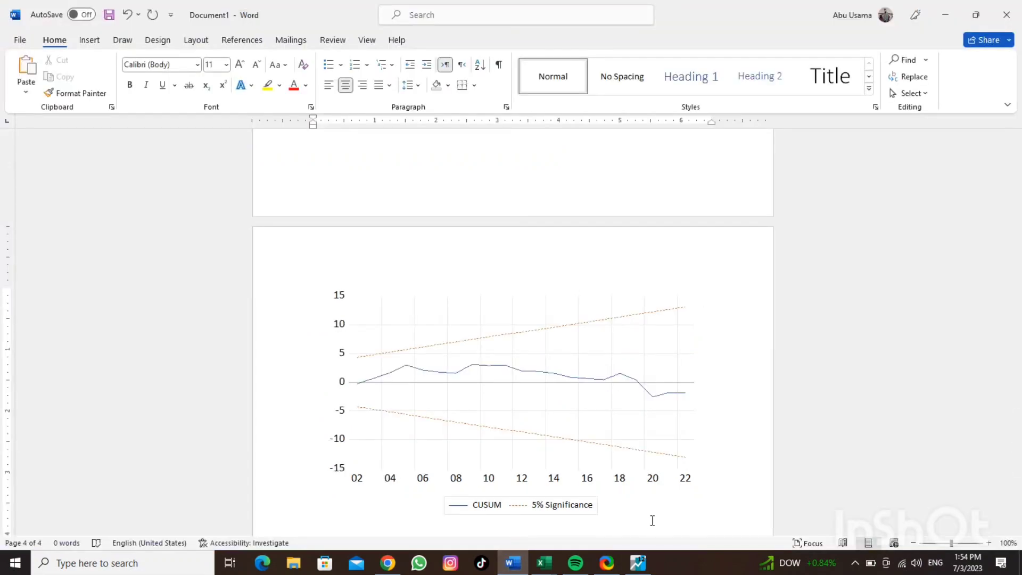
key("ctrl+v")
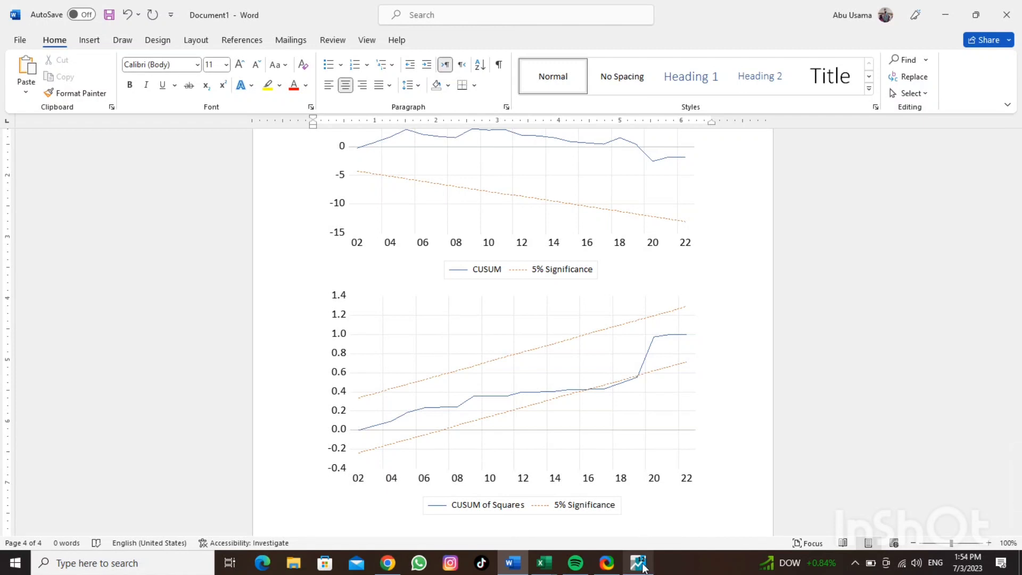
mouse_move(642, 564)
left_click(621, 514)
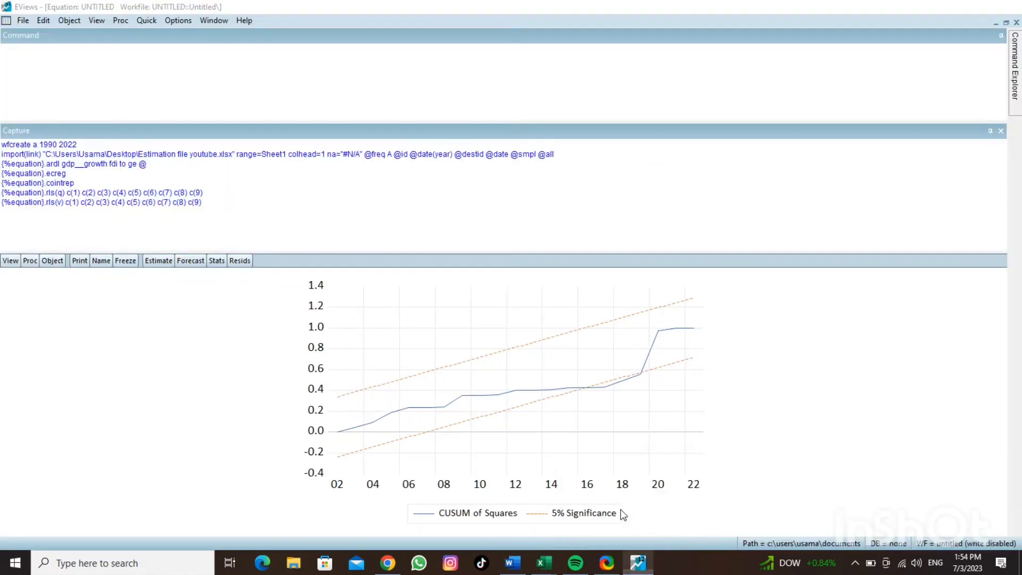